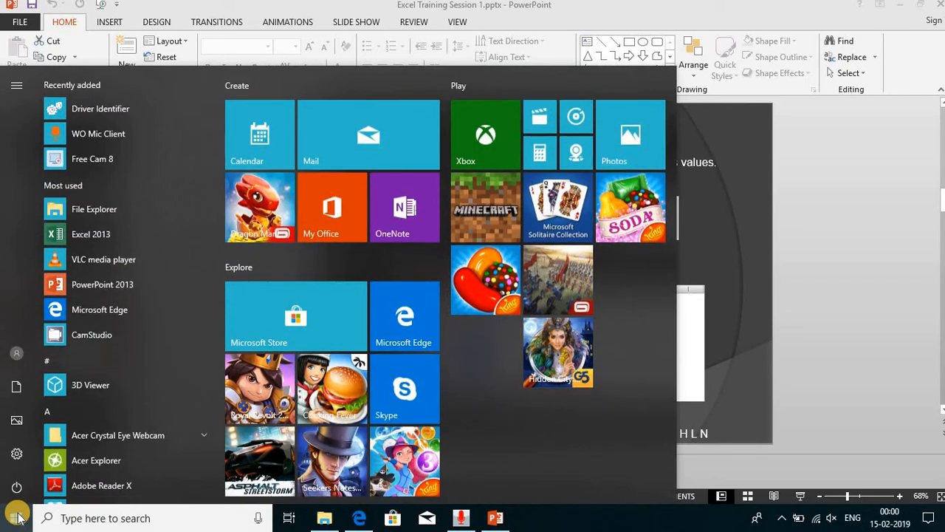
- Browse the installed programs list and expand the Microsoft Office 2013 folder to find Excel 2013
left_click(219, 164)
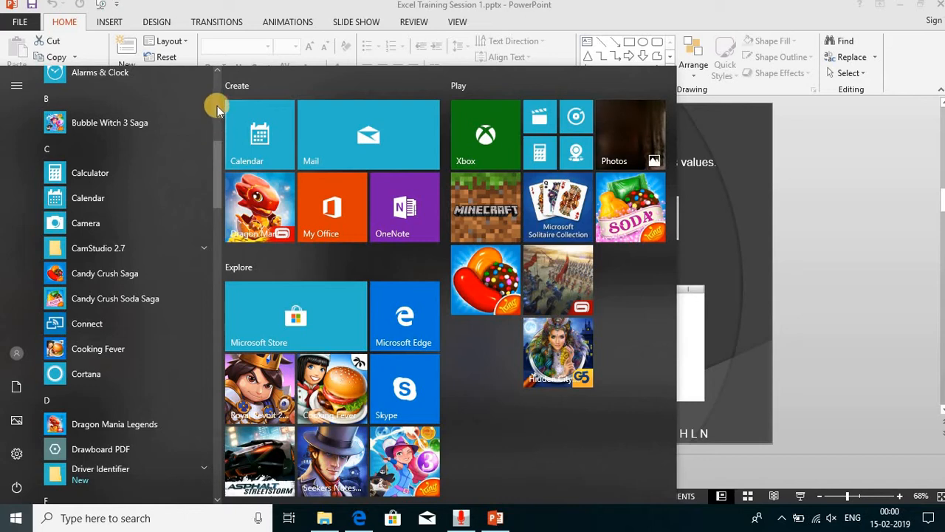
scroll(218, 72, "up", 3)
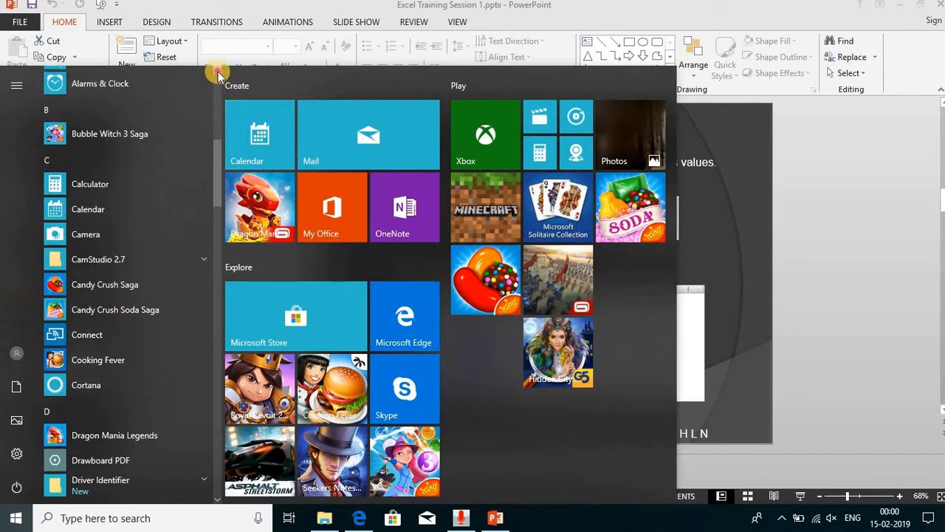
scroll(218, 71, "up", 4)
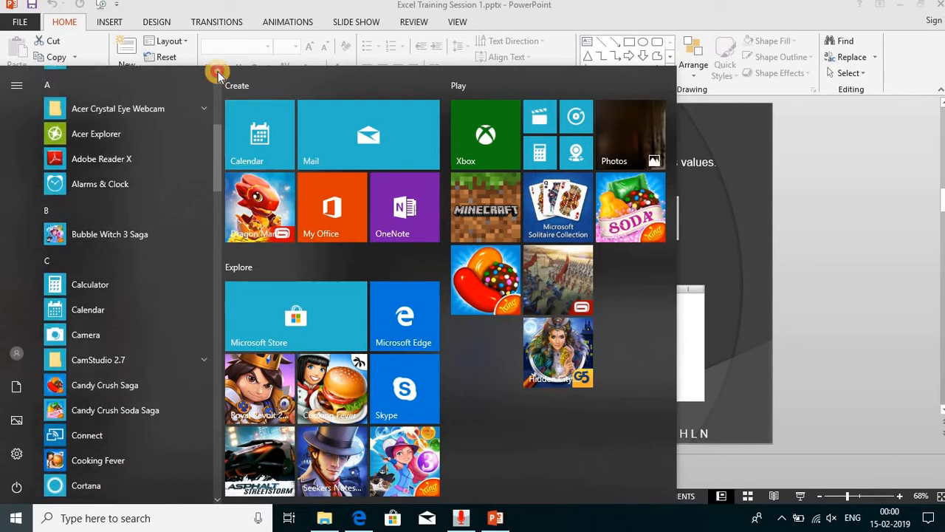
scroll(218, 72, "up", 3)
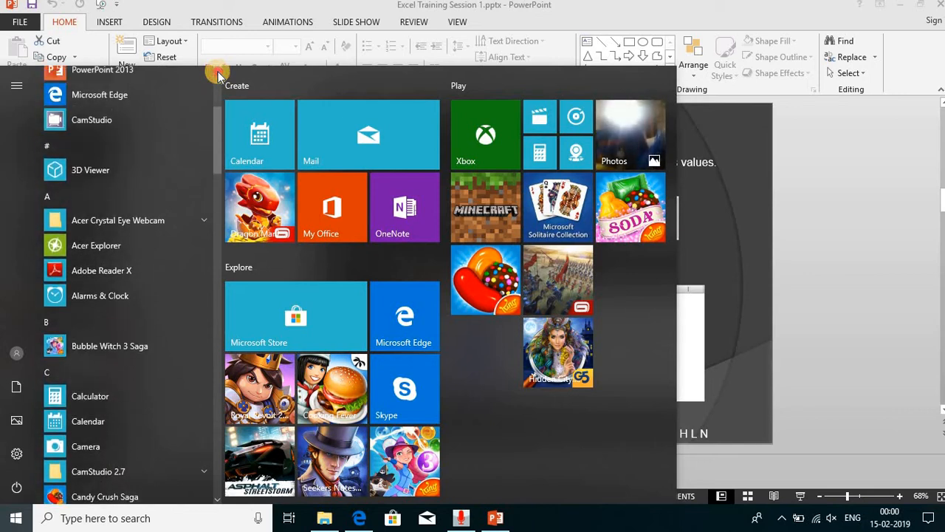
scroll(218, 72, "up", 1)
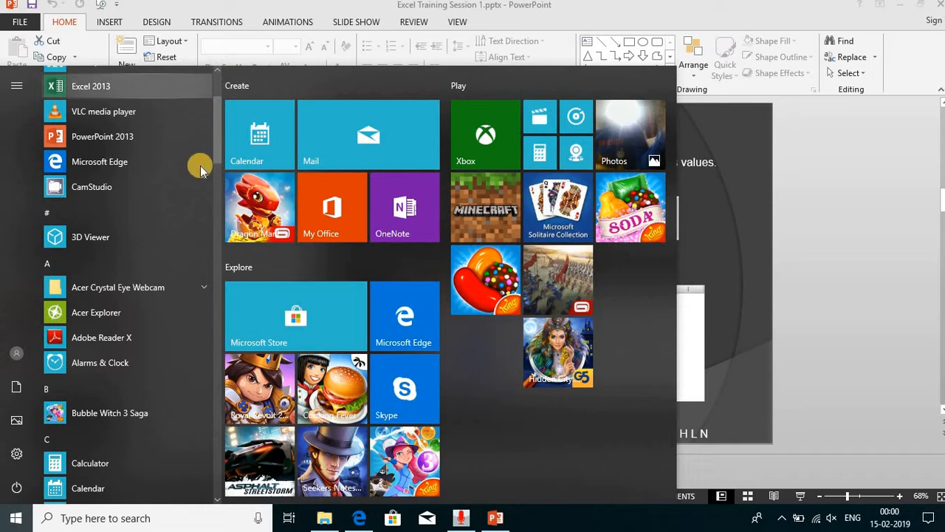
left_click_drag(211, 173, 212, 312)
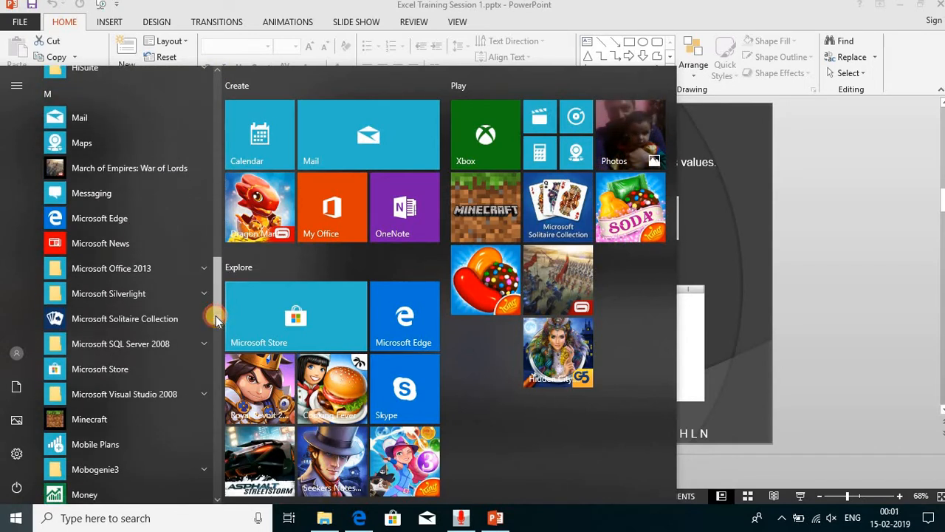
left_click(198, 271)
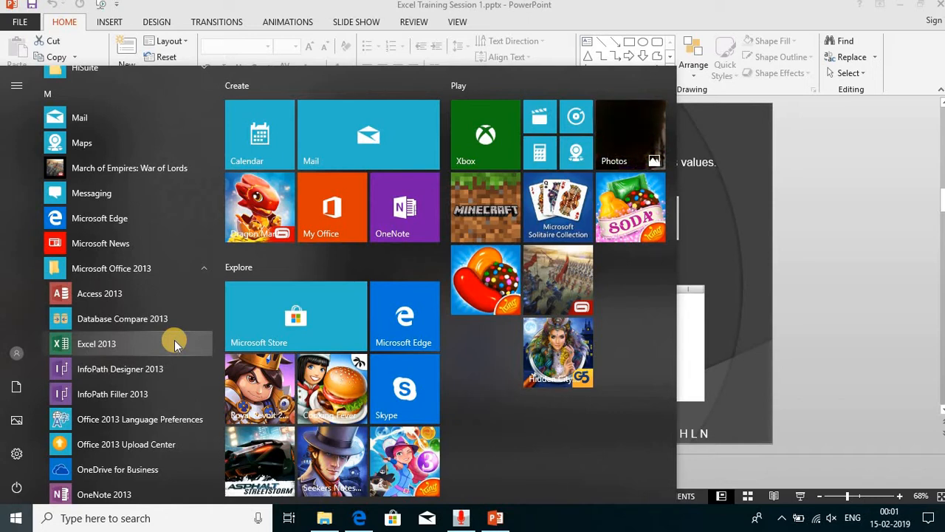
- Search Windows for "exce" and launch Excel 2013
left_click(209, 511)
type("e")
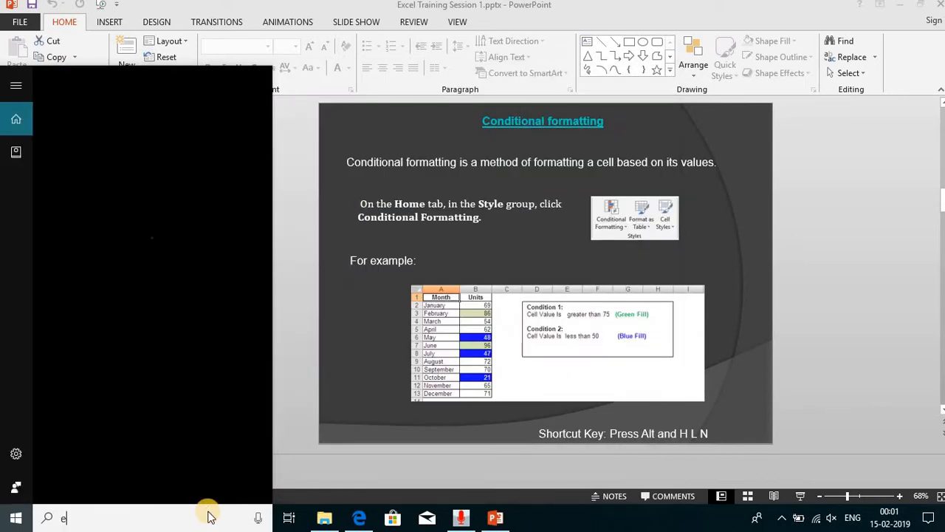
type("xce")
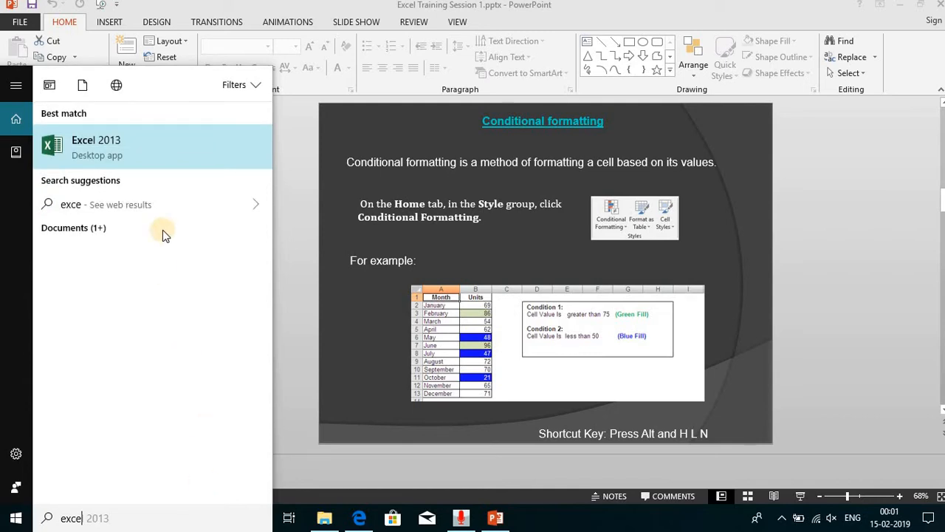
left_click(150, 146)
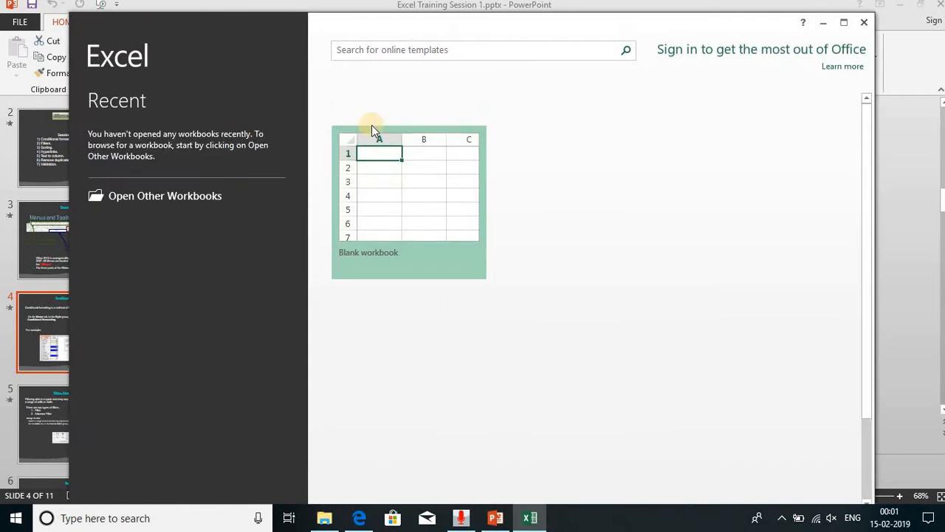
- Maximize the Excel start window and create a blank workbook
double_click(563, 24)
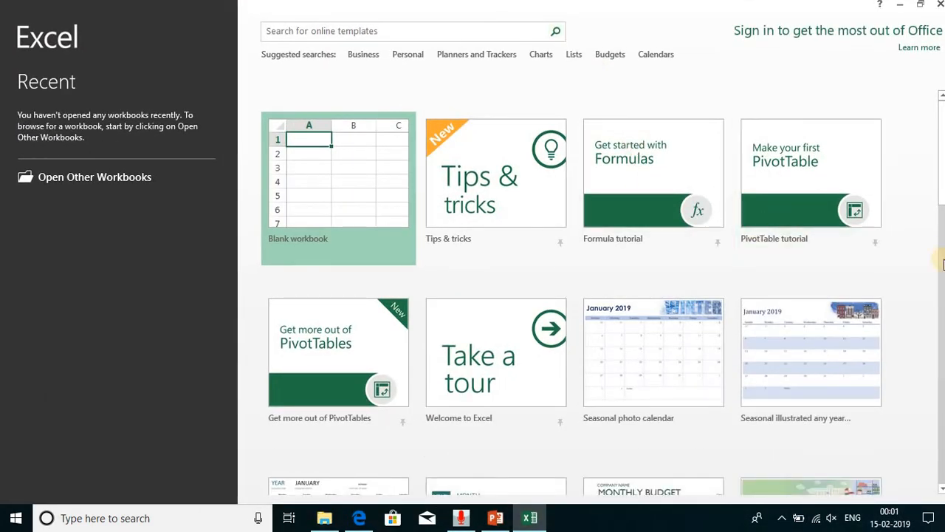
mouse_move(941, 198)
left_mouse_down()
mouse_move(941, 228)
mouse_move(939, 194)
left_mouse_up()
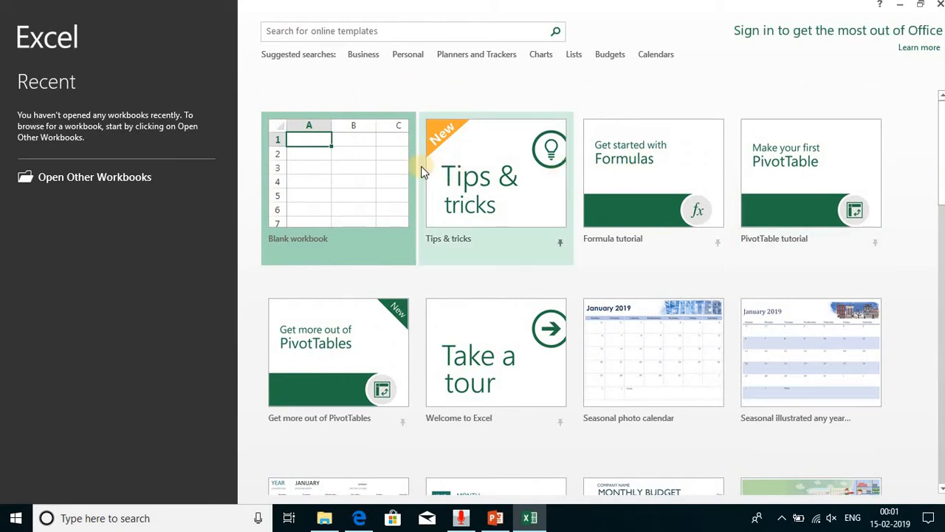
left_click(358, 188)
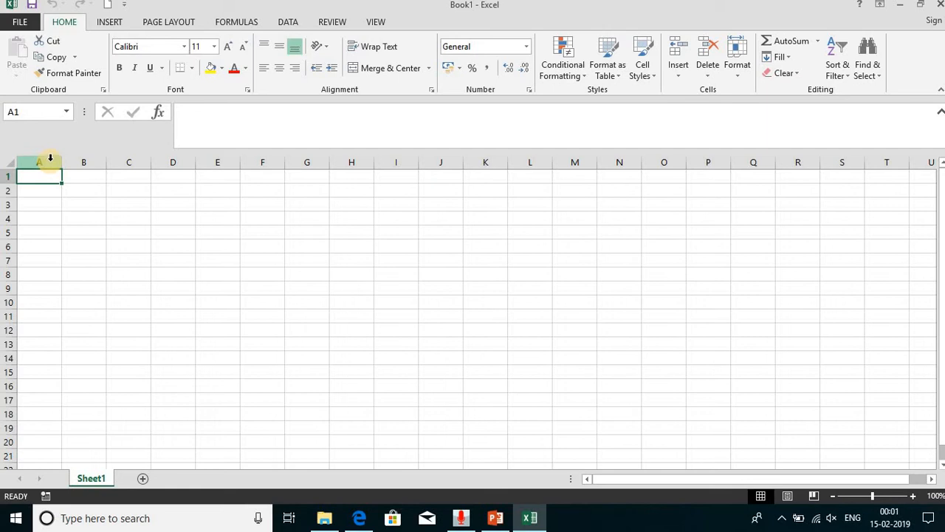
- Highlight whole columns A through L, followed by whole rows 1 through 17, to show the sheet's columns and rows
left_click_drag(49, 159, 513, 152)
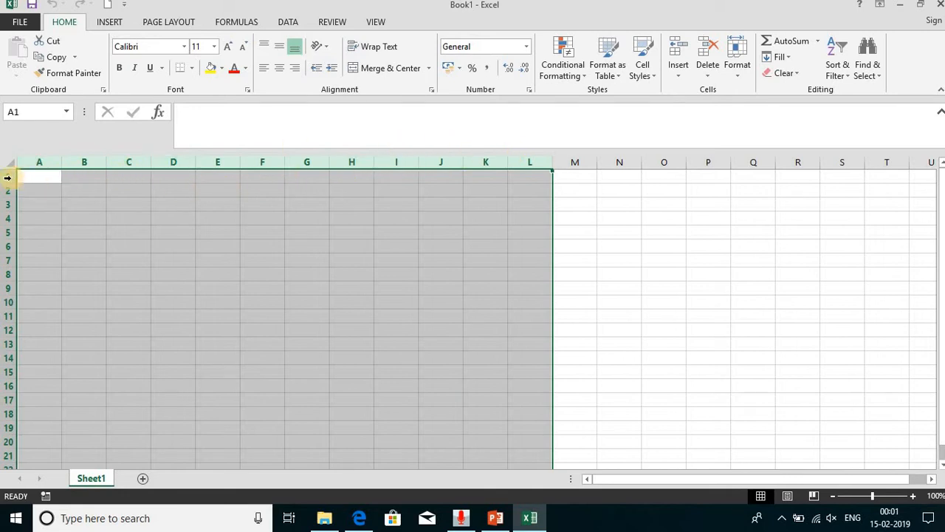
left_click_drag(6, 177, 6, 406)
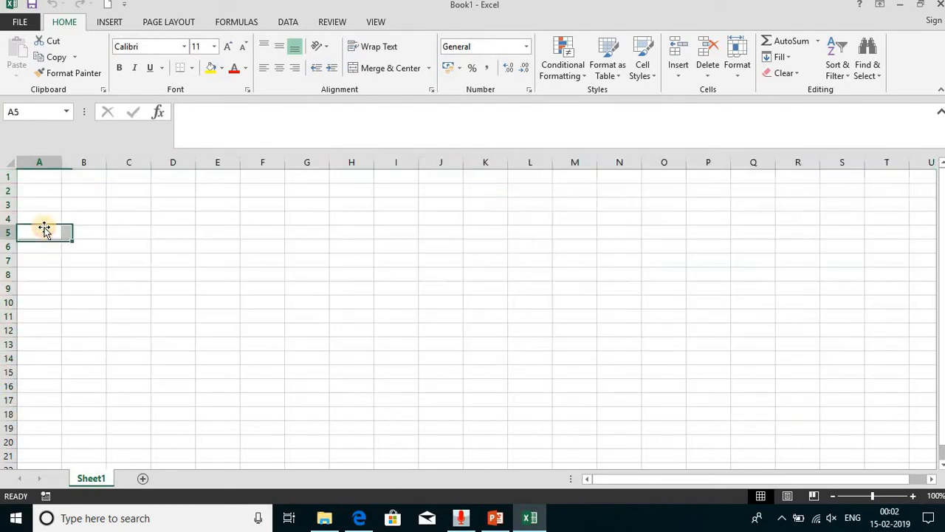
- Enter 65536 in cell A5 and clear that cell again
left_click(44, 228)
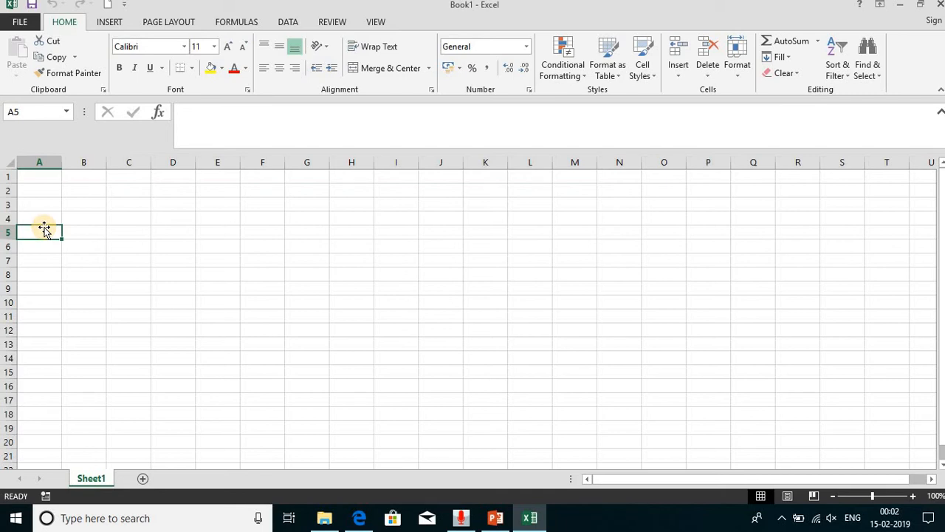
type("65536")
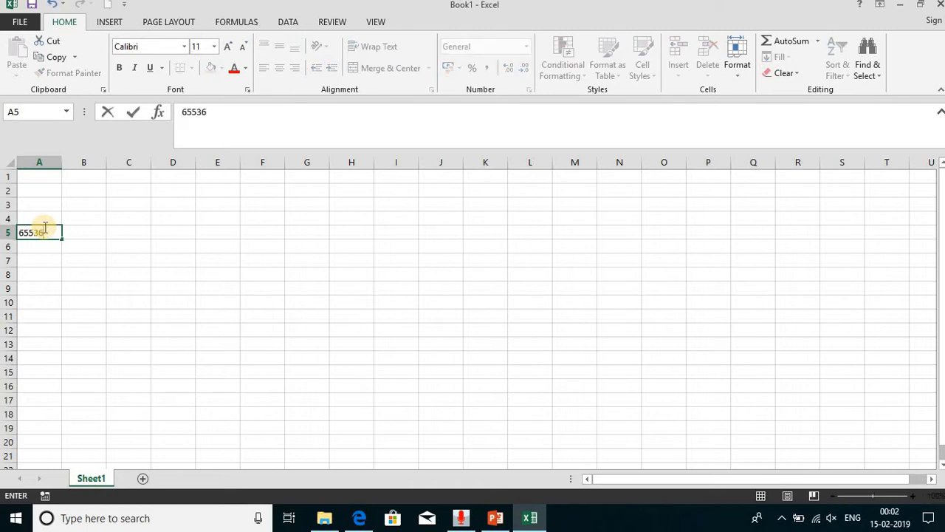
key("Return")
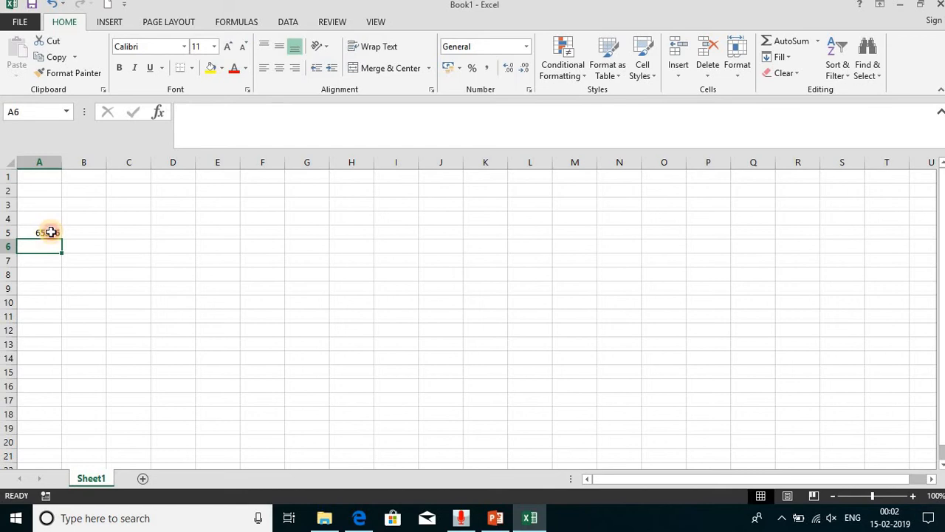
left_click(50, 232)
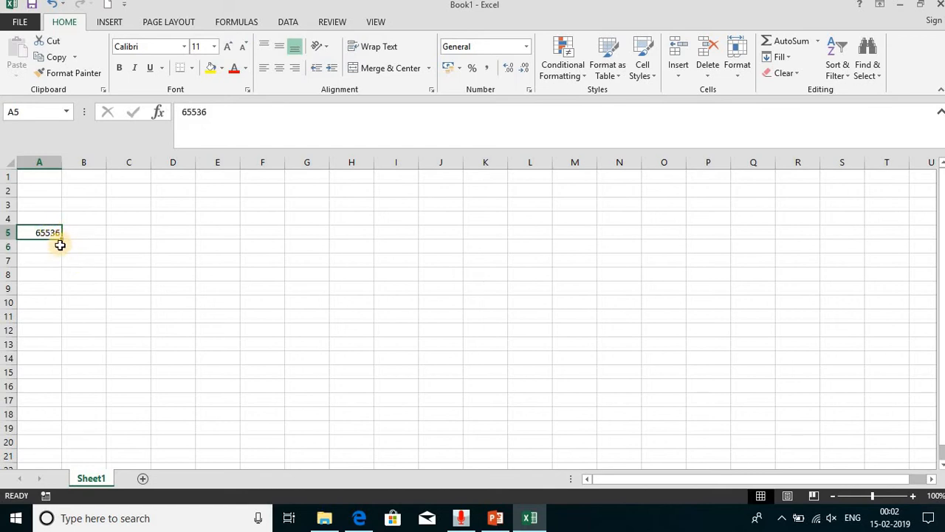
key("Delete")
- Jump to the last row of column A and return to cell A1 to examine the sheet's row limit
key("ctrl+Down")
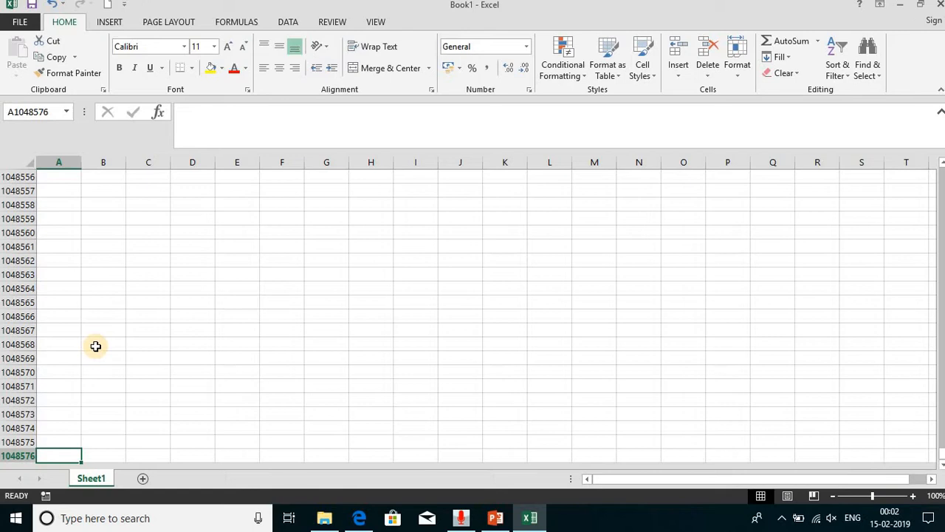
key("ctrl+Up")
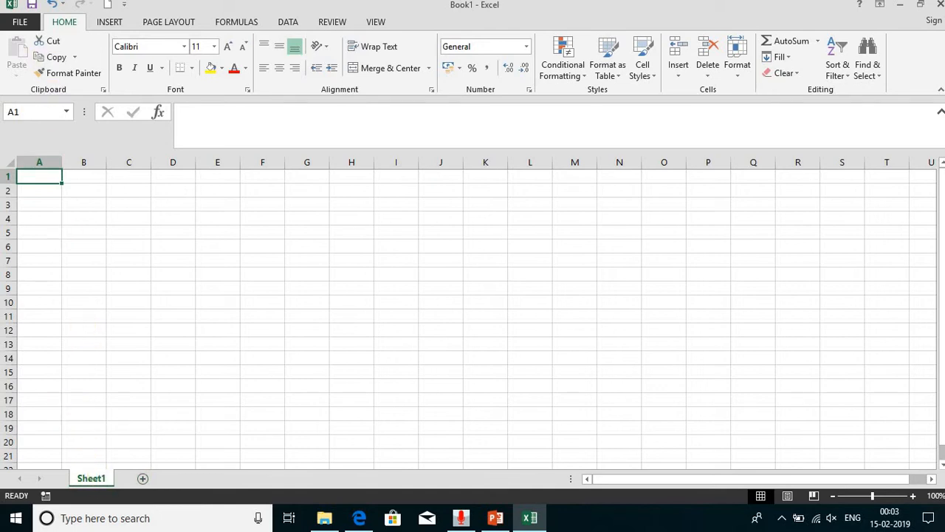
- Try setting the number of sheets included in new workbooks to 3 in Excel Options, and discard the change
left_click(17, 24)
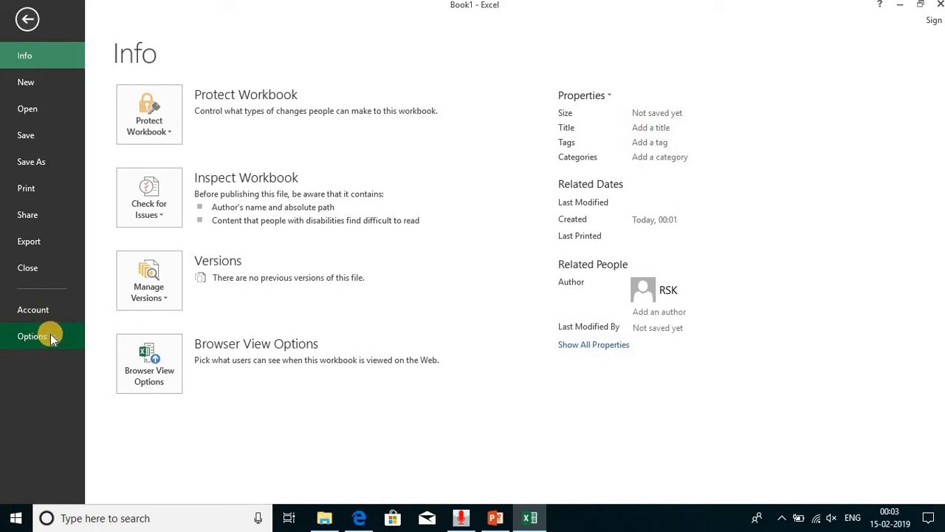
left_click(56, 337)
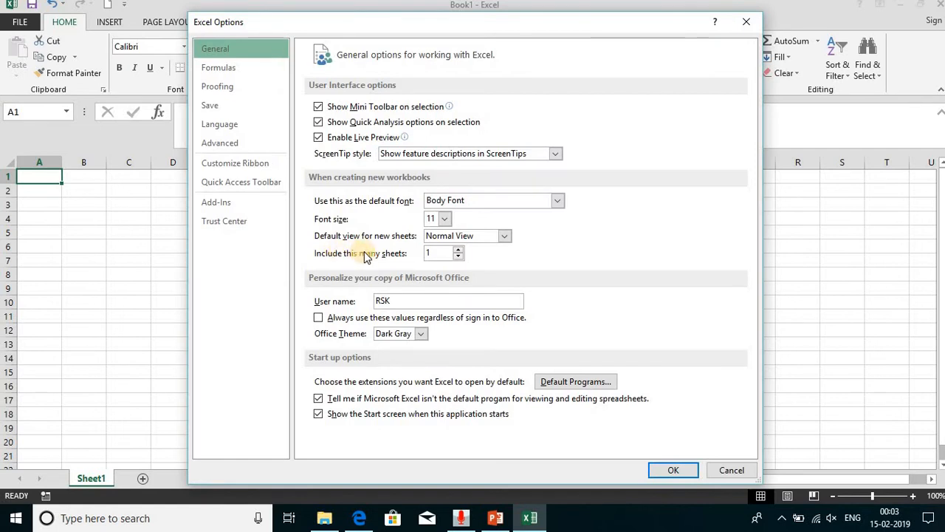
left_click(459, 249)
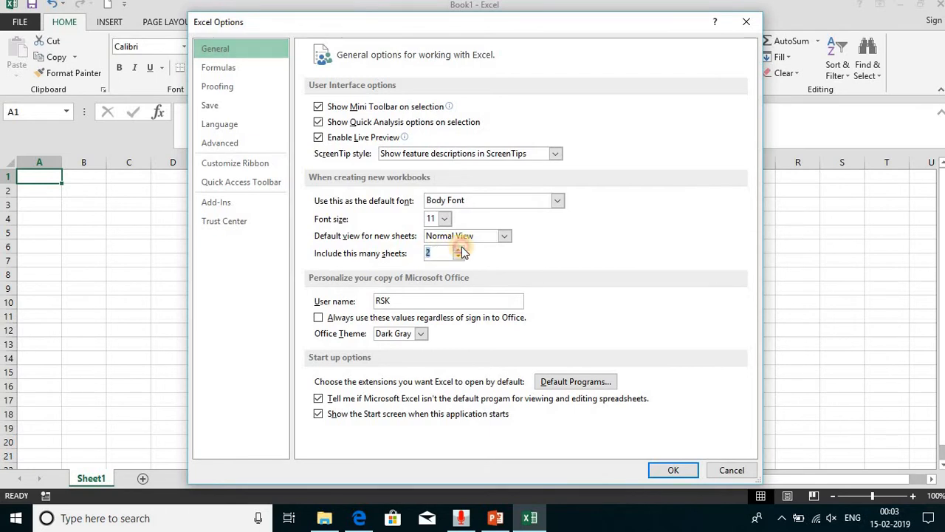
left_click(458, 249)
left_click(459, 249)
left_click(461, 255)
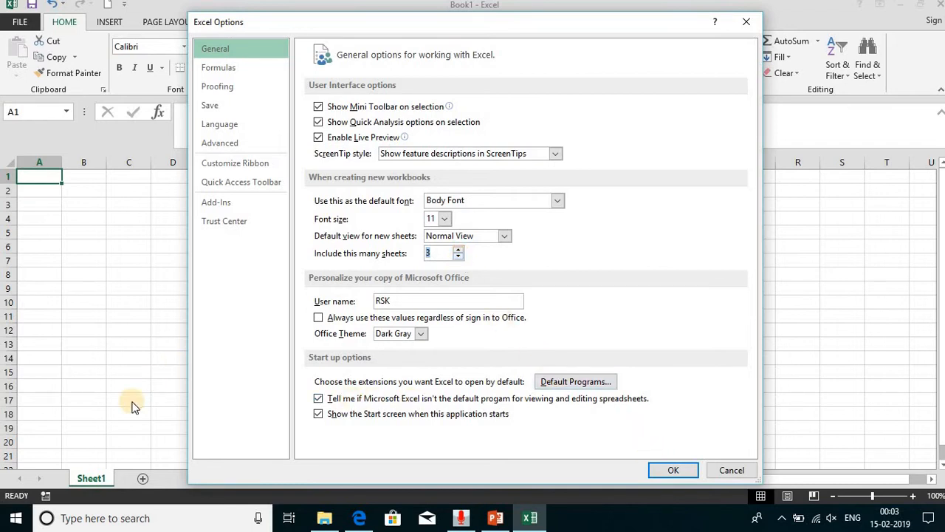
left_click(741, 471)
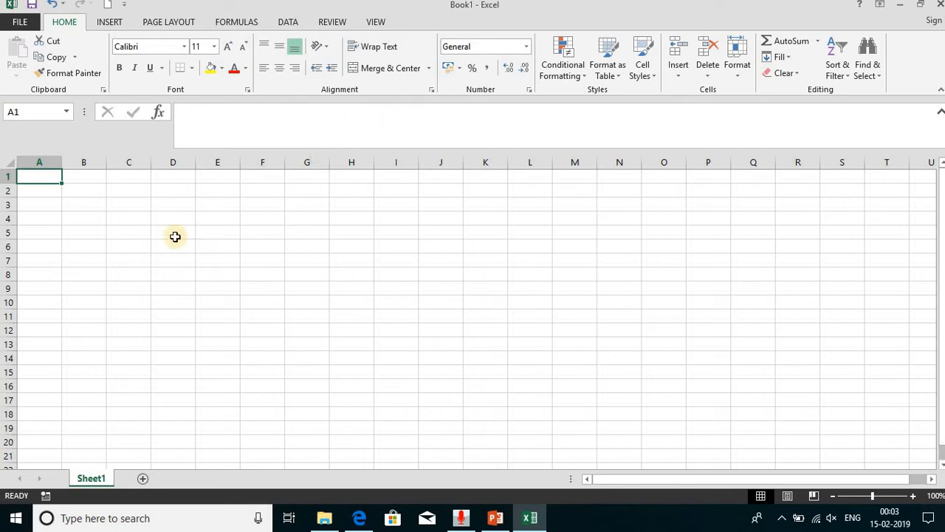
- Enter the sample text fgff in cell C5
left_click(121, 235)
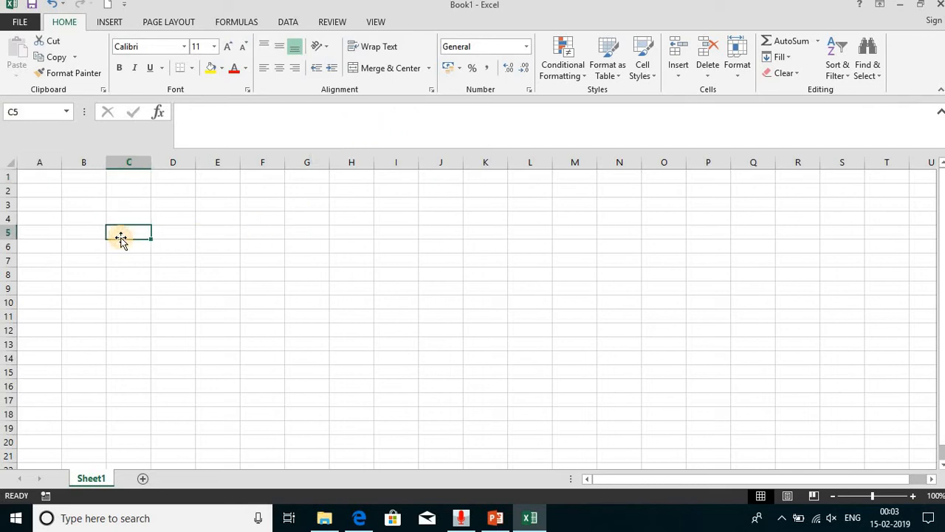
type("fgff")
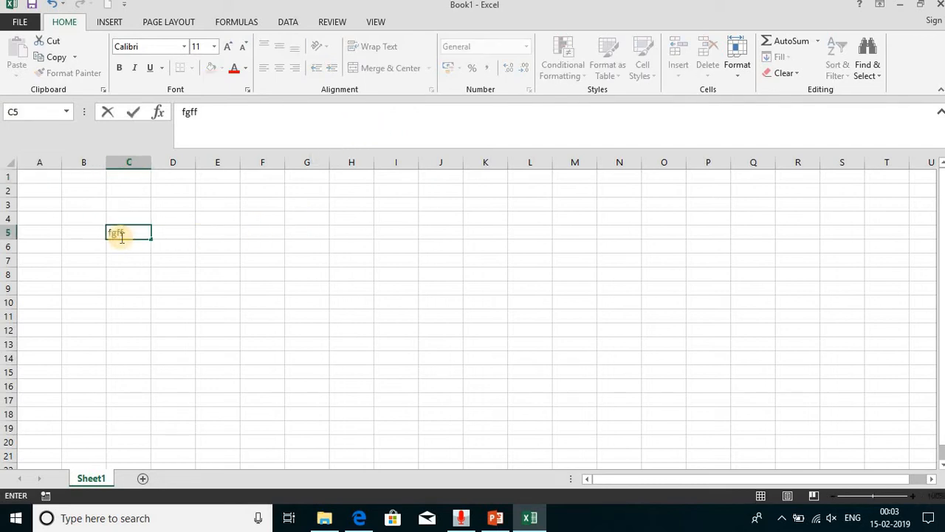
key("Return")
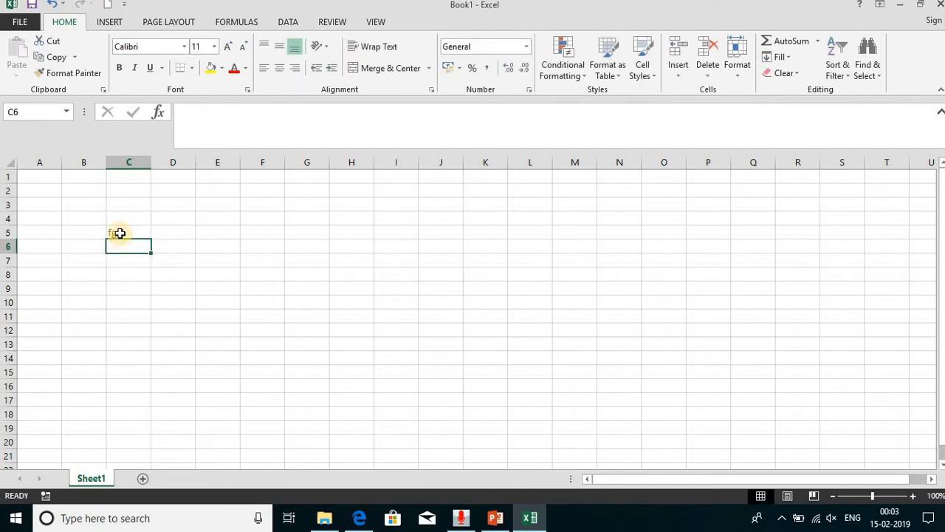
- Edit the text of cell C5 to fff in the formula bar, and clear the cell's contents
left_click(120, 232)
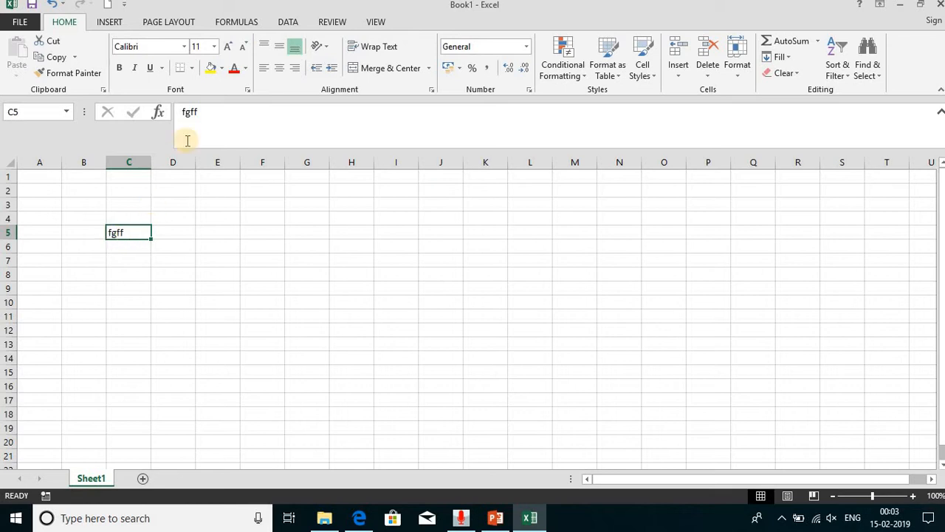
left_click(189, 111)
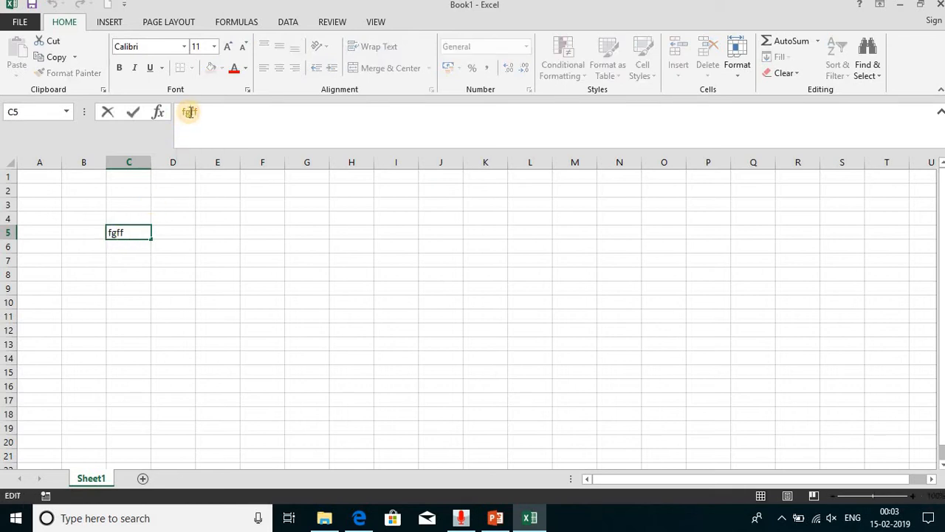
key("BackSpace")
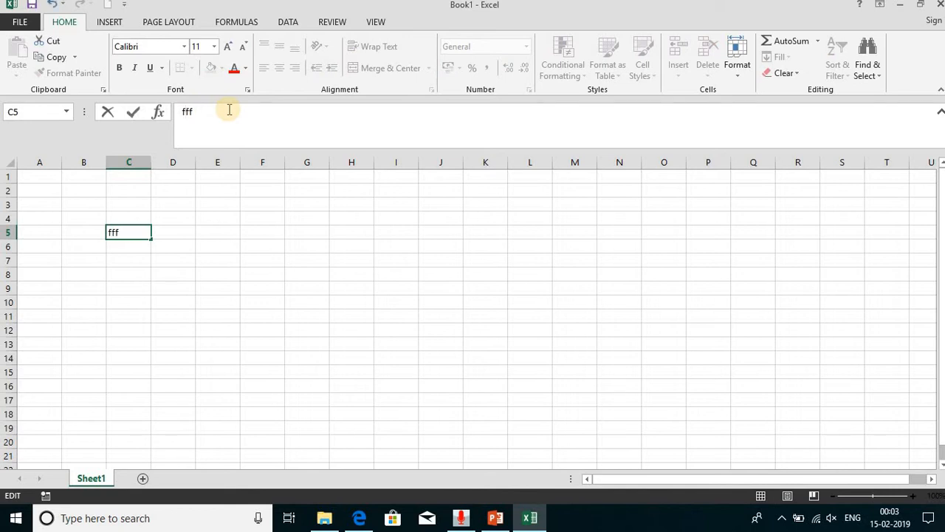
key("Return")
key("Up")
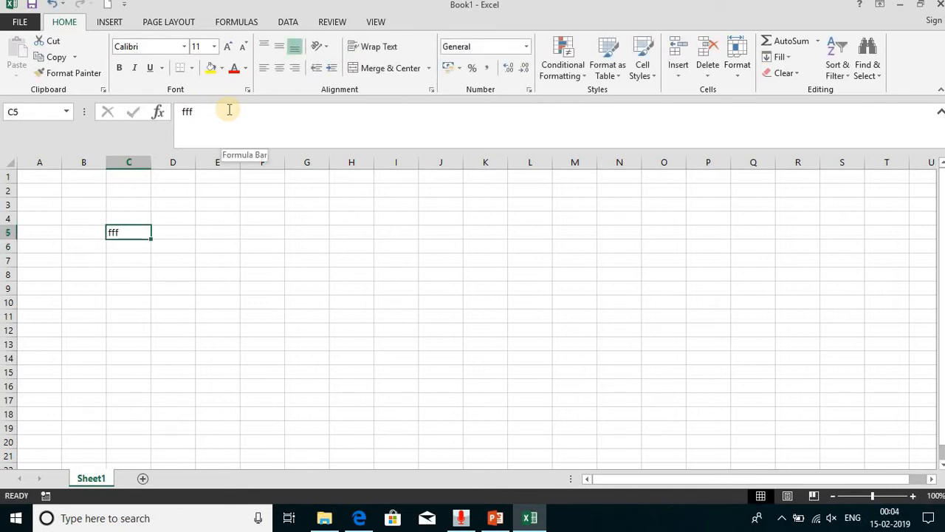
key("Delete")
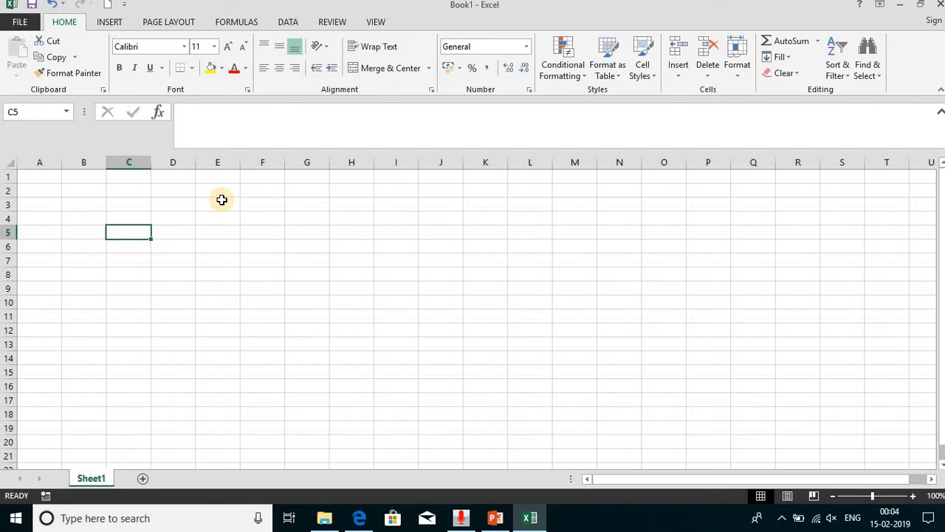
- Switch back to the Conditional formatting slide in PowerPoint
key("alt+Tab")
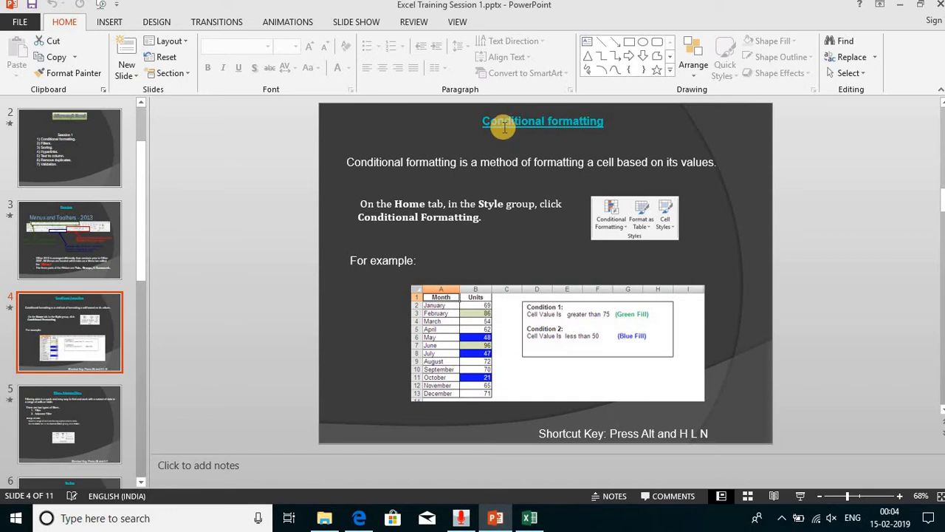
- Switch to the blank Excel workbook and enter the formula =RANDBETWEEN(1,20) in cell A2
key("alt+Tab")
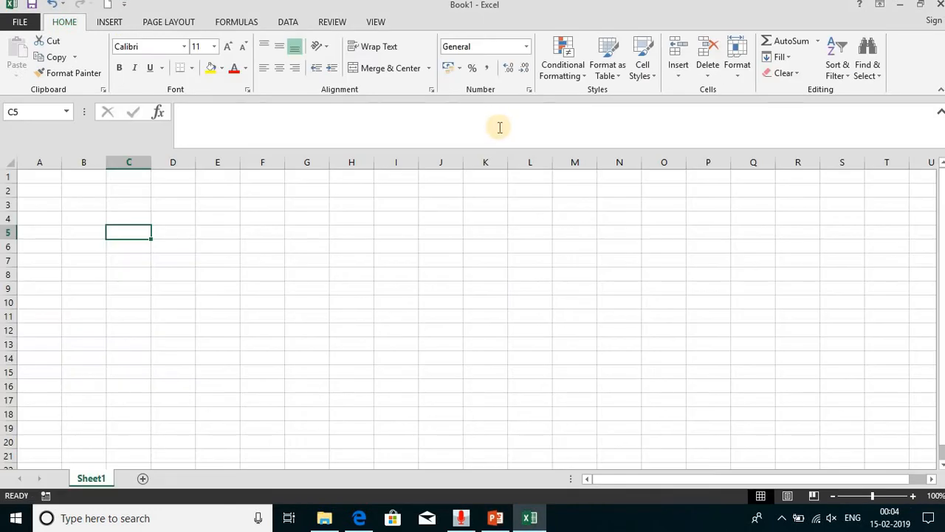
left_click(45, 189)
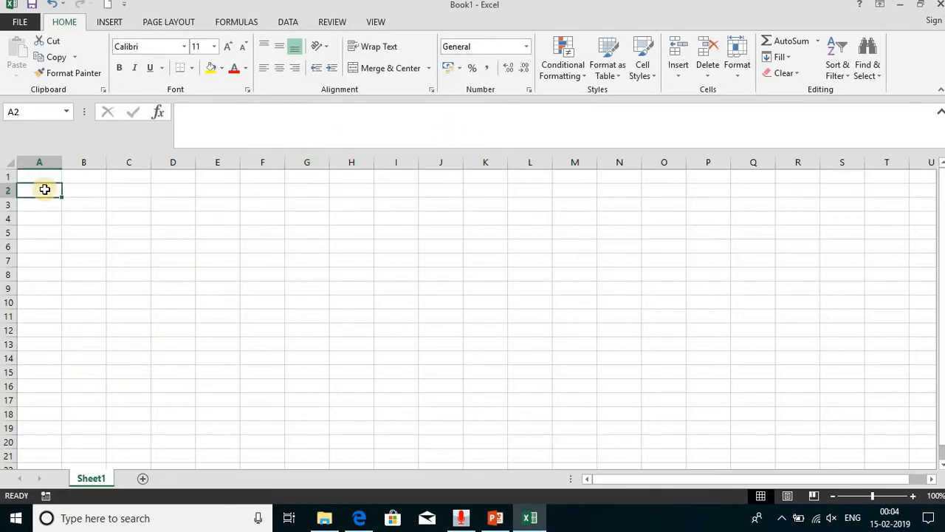
right_click(46, 190)
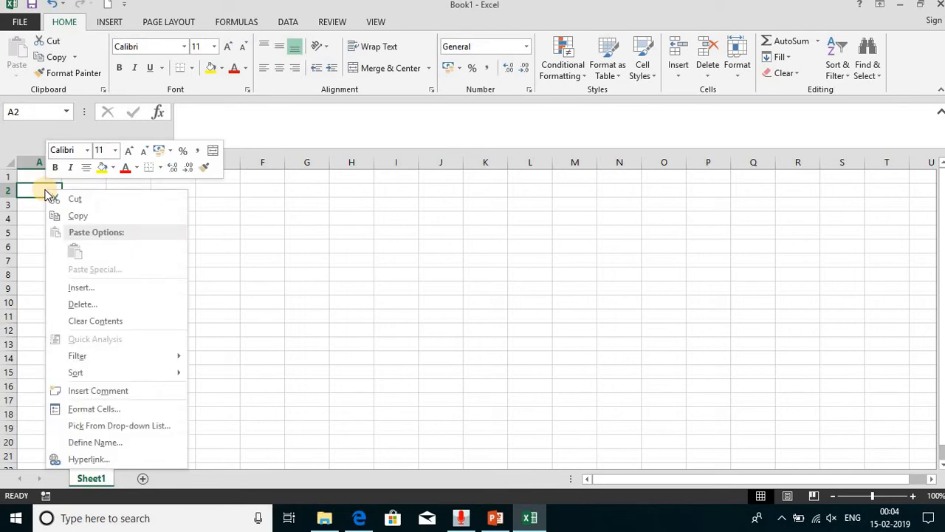
left_click(45, 189)
type("=rand")
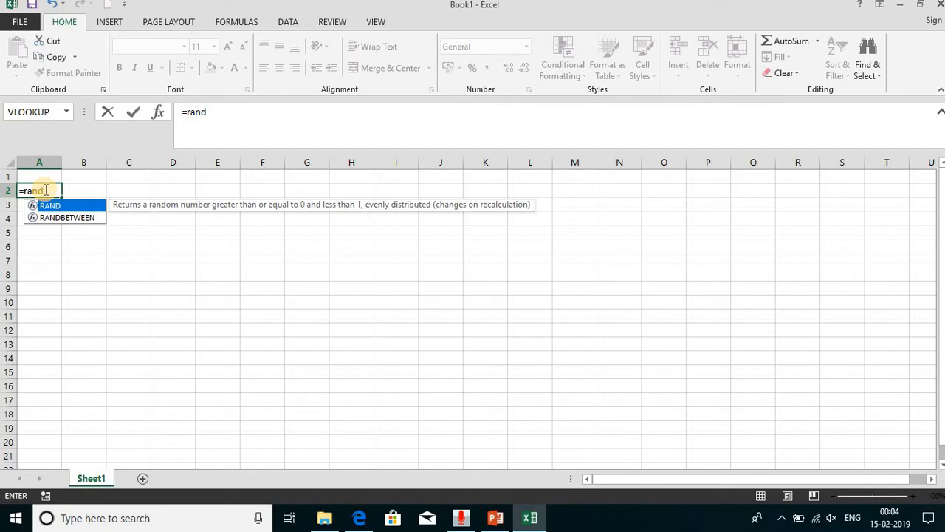
key("Down")
key("Tab")
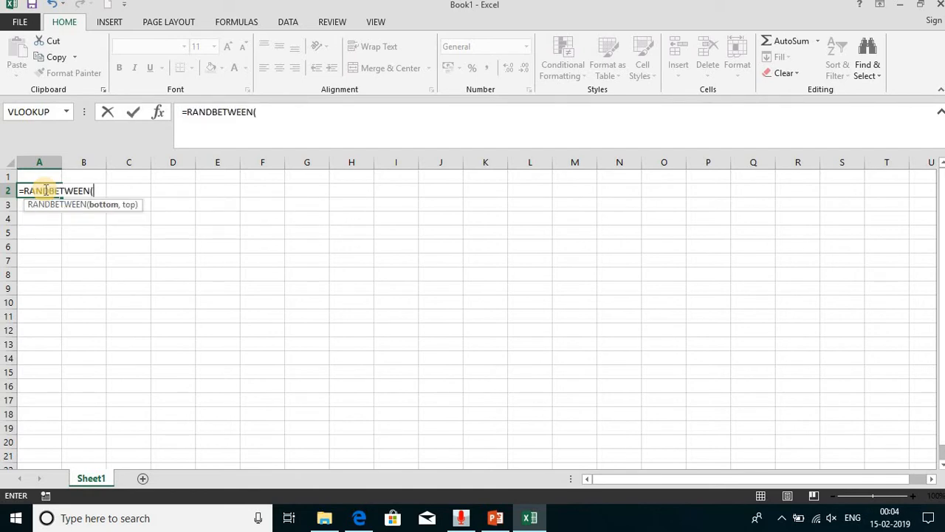
type("1,20")
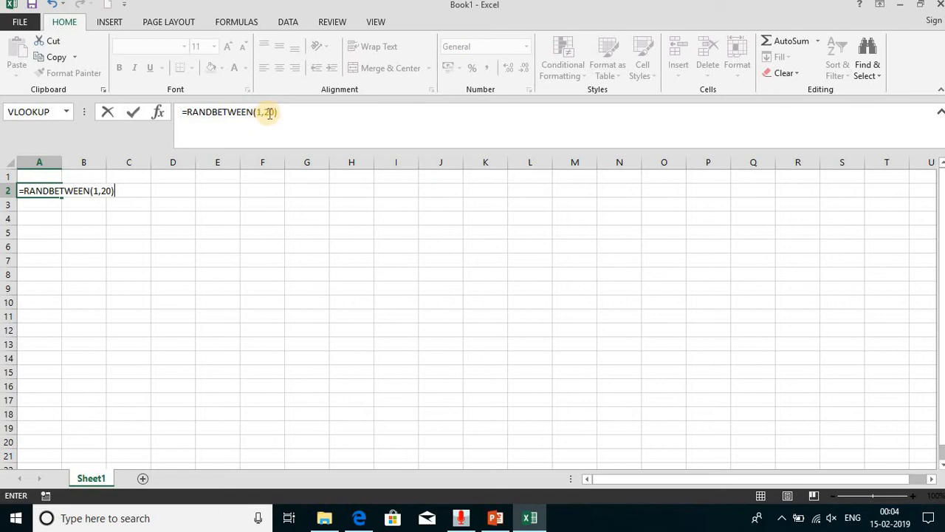
key("Return")
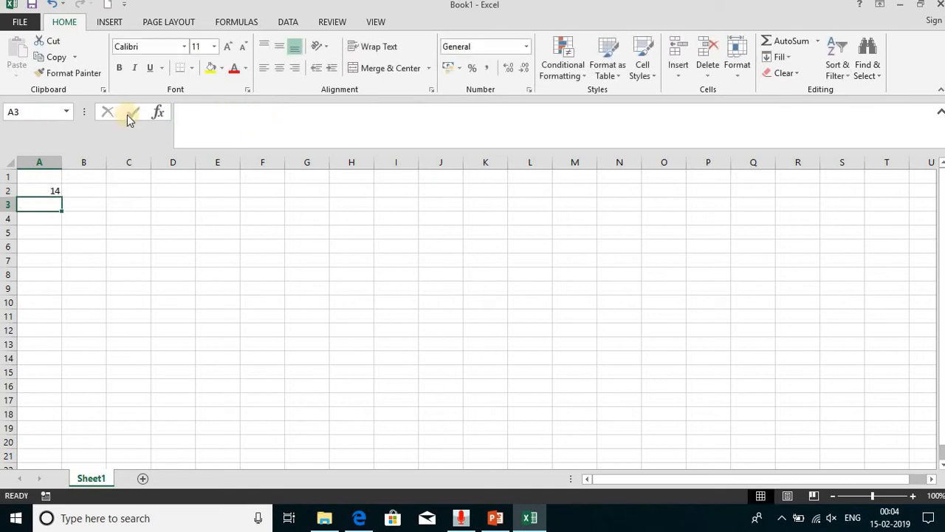
- Fill the random-number formula down from A2 to A16 and convert the range to static values
left_click(55, 190)
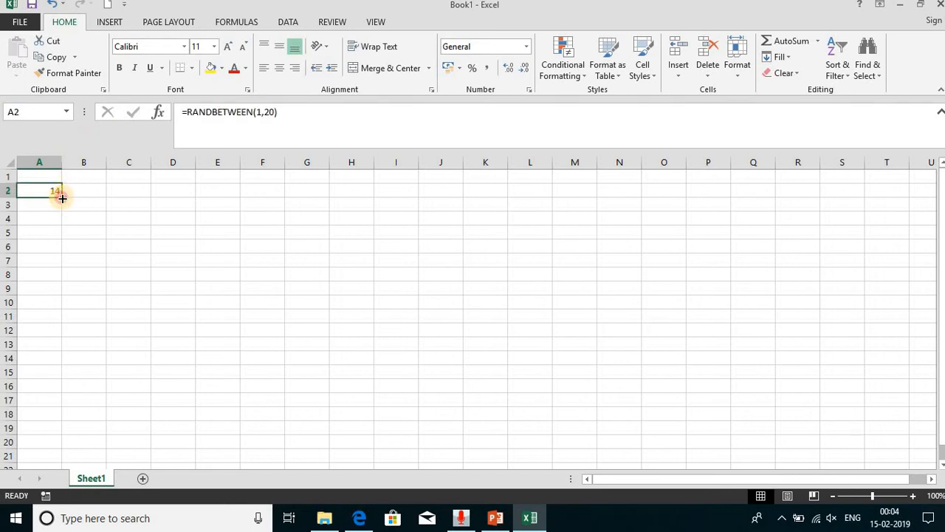
left_click_drag(62, 198, 67, 399)
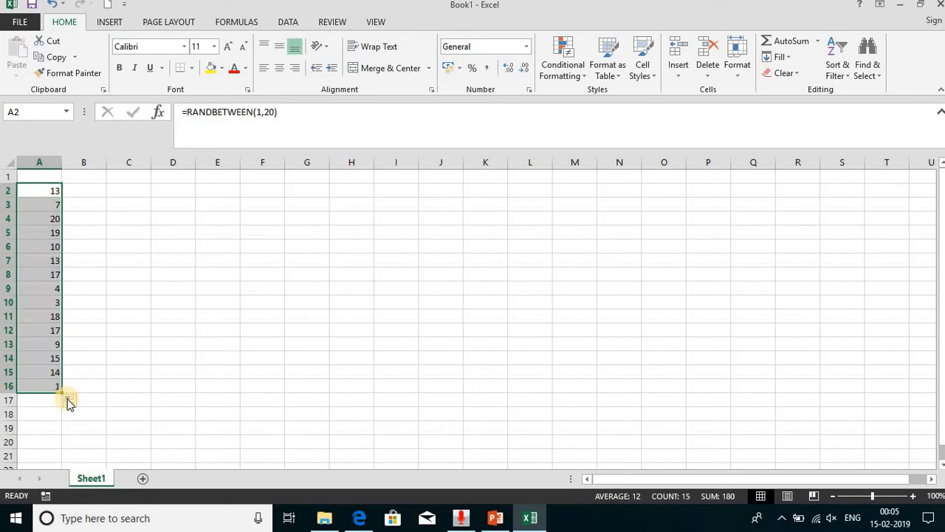
key("ctrl+c")
right_click(67, 399)
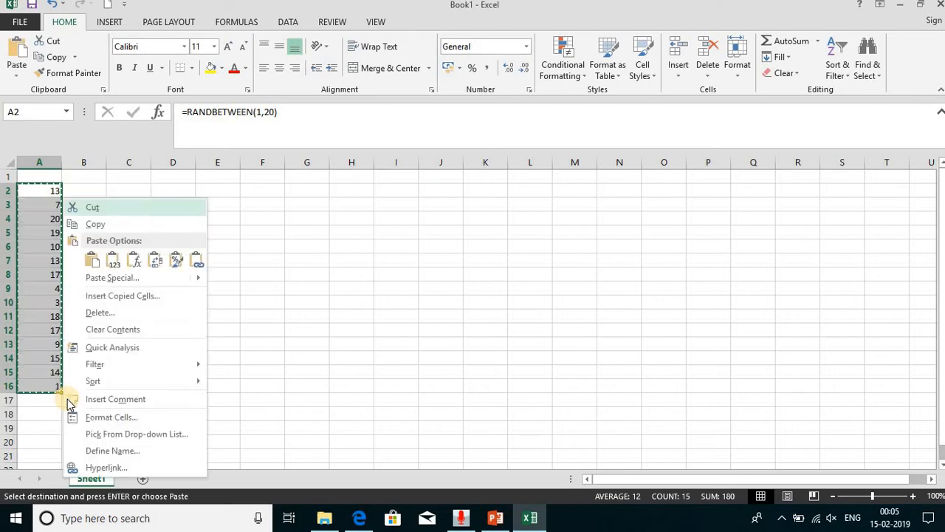
key("v")
key("Escape")
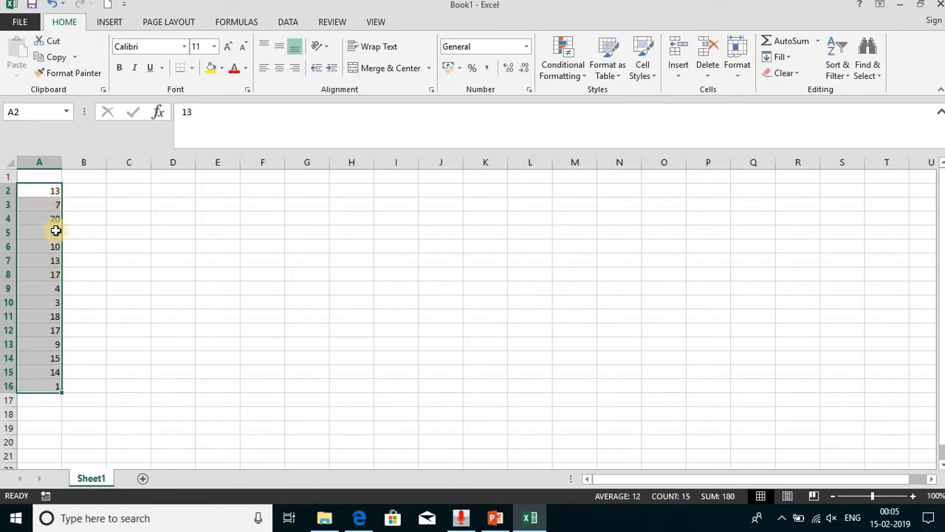
- Highlight the cells in A2:A16 greater than 10 with Light Red Fill with Dark Red Text using conditional formatting
left_click(557, 70)
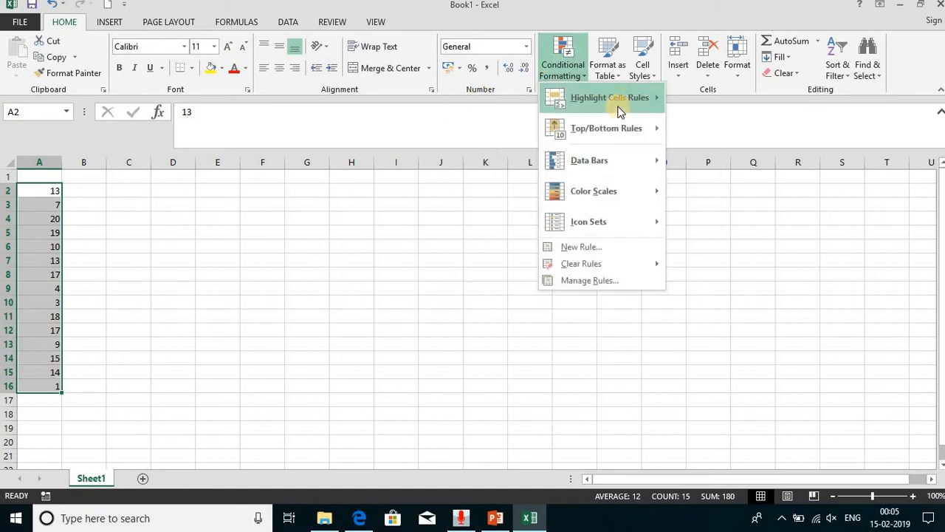
mouse_move(632, 99)
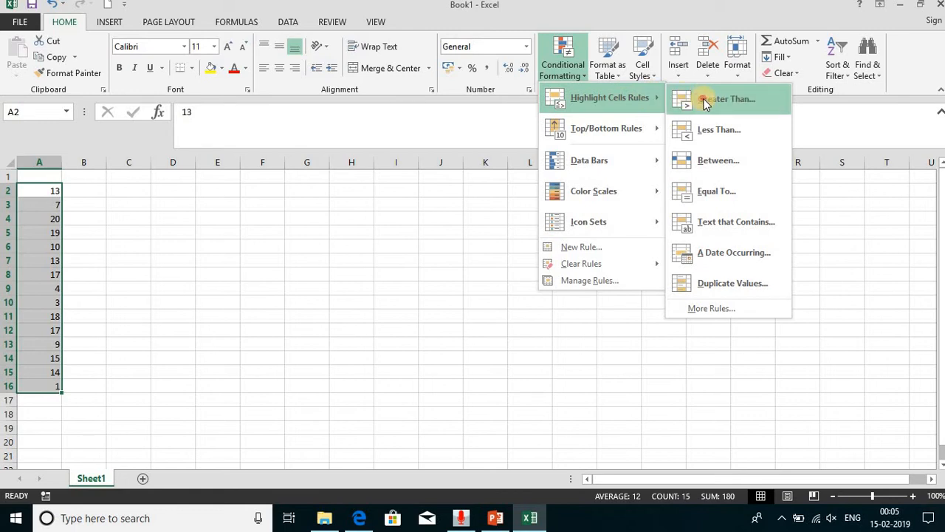
left_click(726, 99)
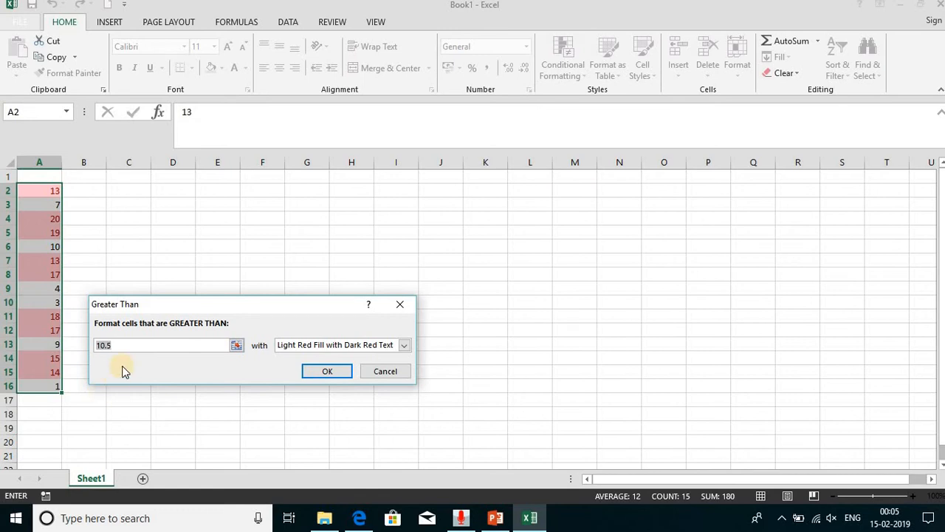
type("10")
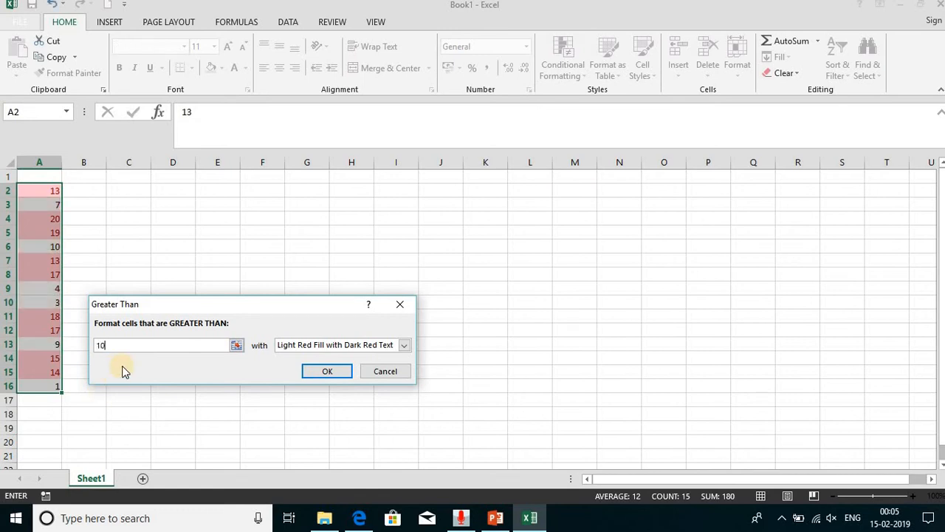
left_click(330, 376)
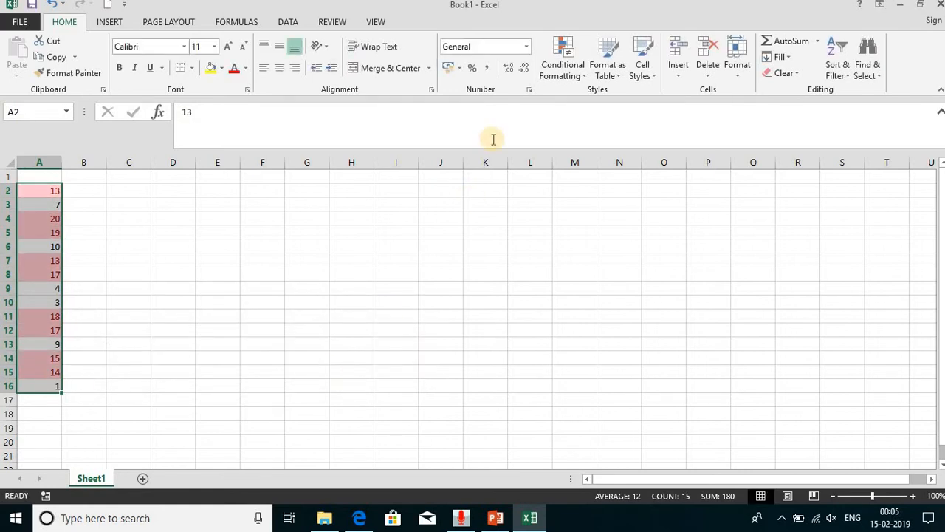
- Add a conditional formatting rule to A2:A16 giving values less than 10 Green Fill with Dark Green Text
left_click(575, 74)
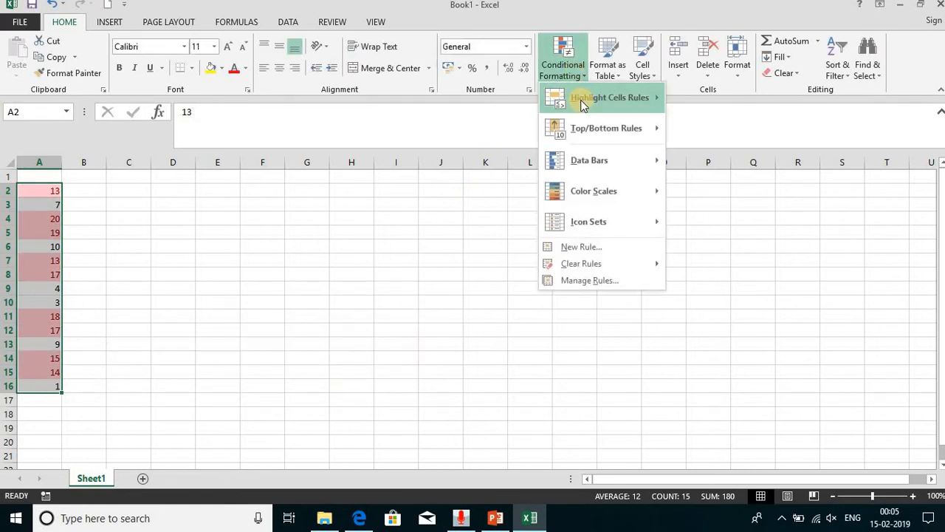
mouse_move(613, 96)
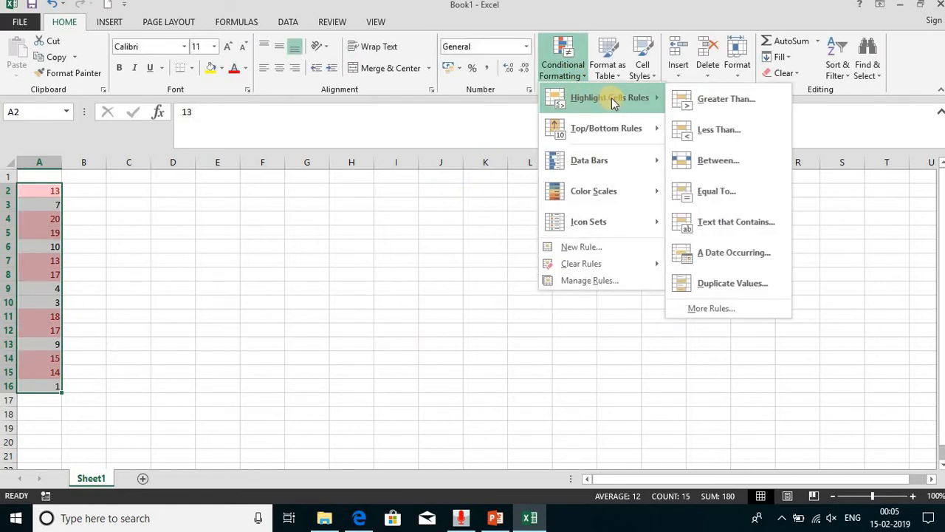
left_click(749, 130)
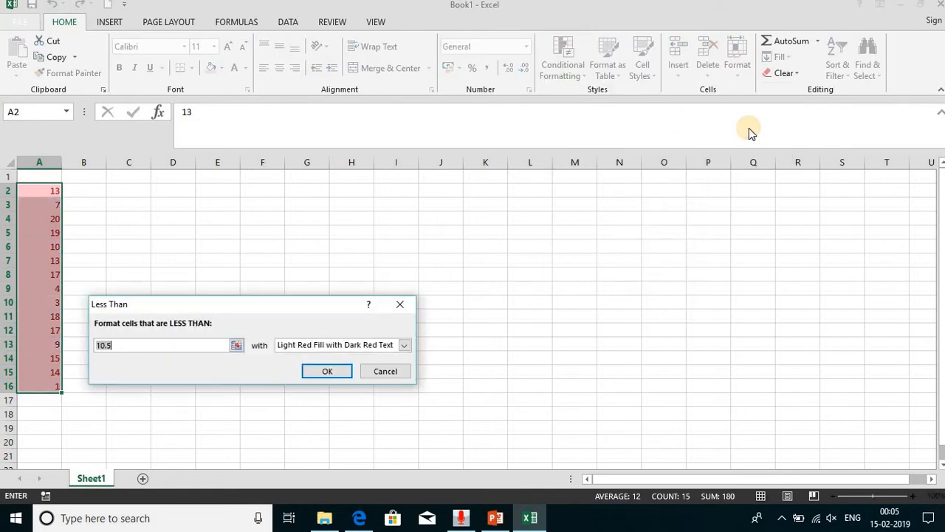
type("10")
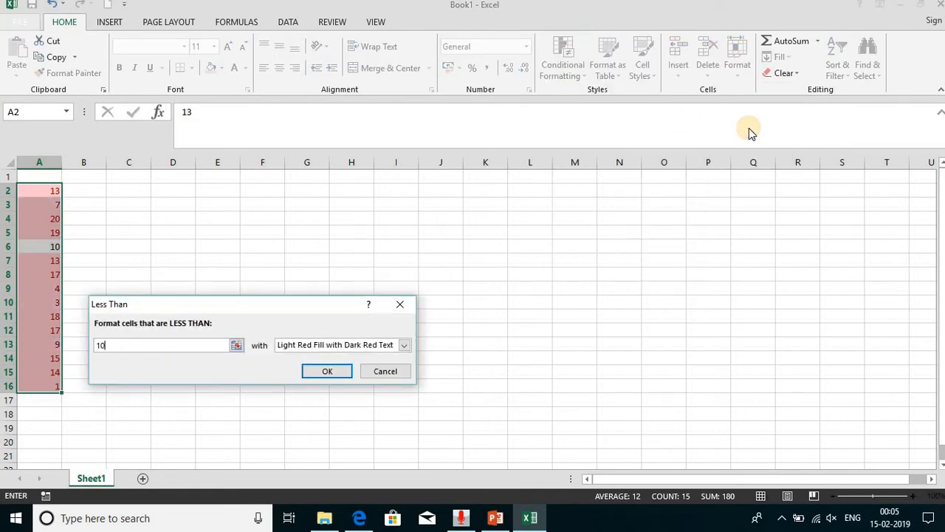
left_click(306, 345)
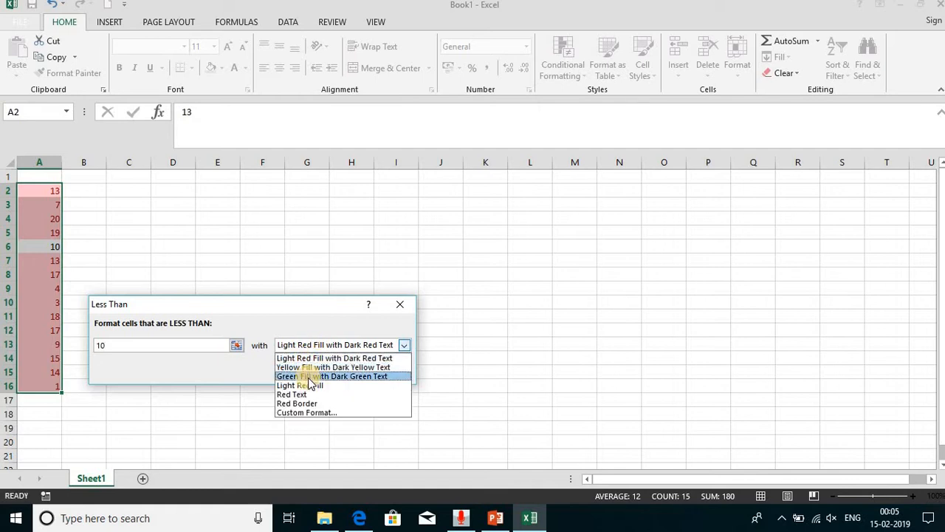
left_click(310, 376)
left_click(318, 371)
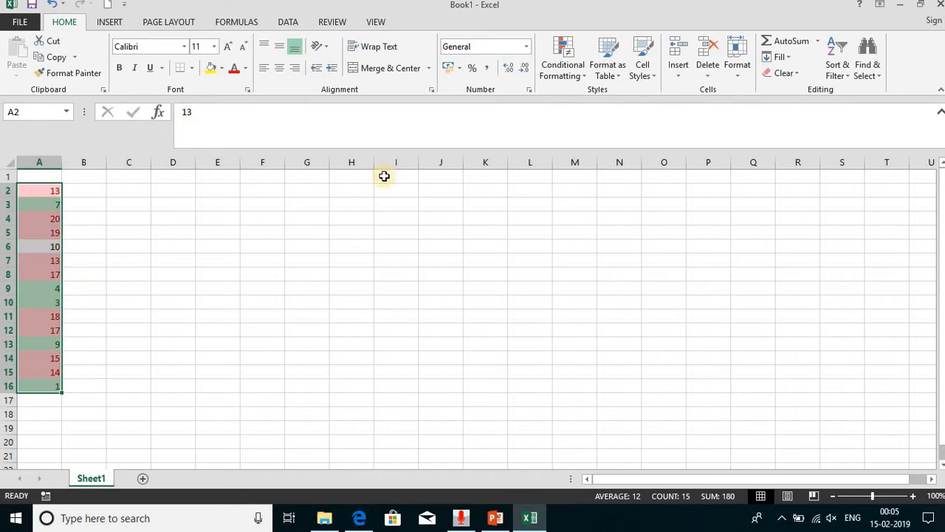
- Add a conditional formatting rule to A2:A16 giving values equal to 10 Yellow Fill with Dark Yellow Text
left_click(570, 76)
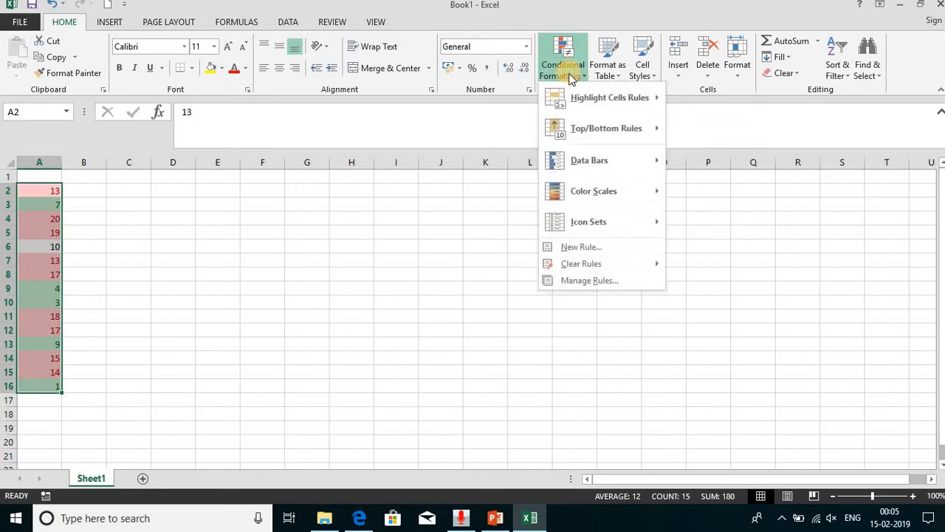
mouse_move(636, 105)
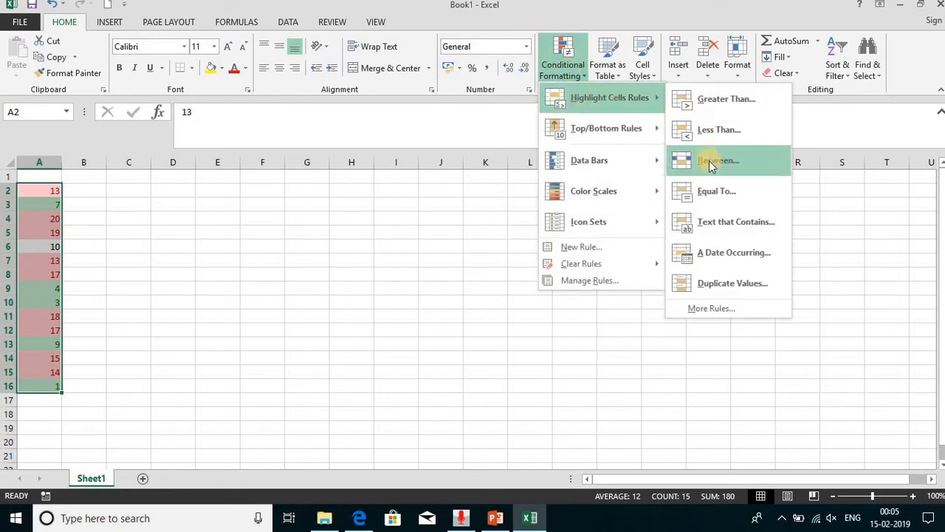
left_click(711, 186)
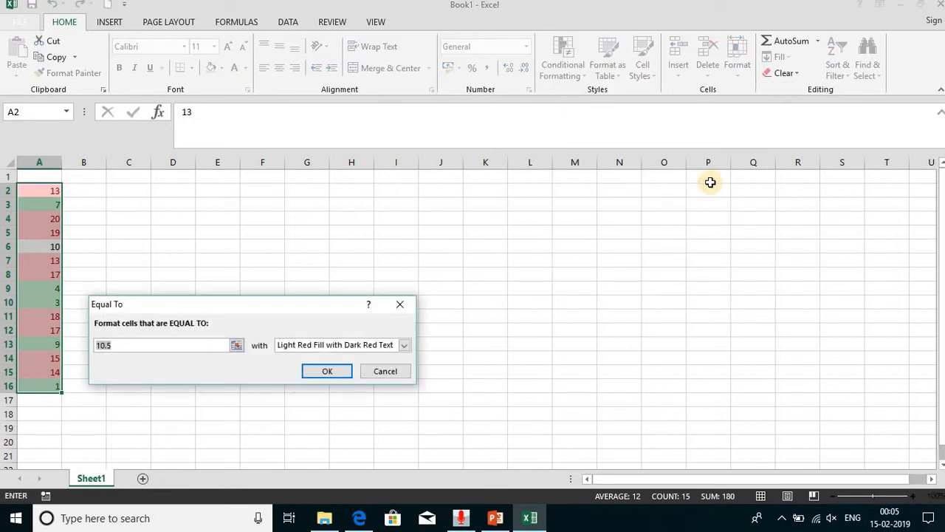
type("10")
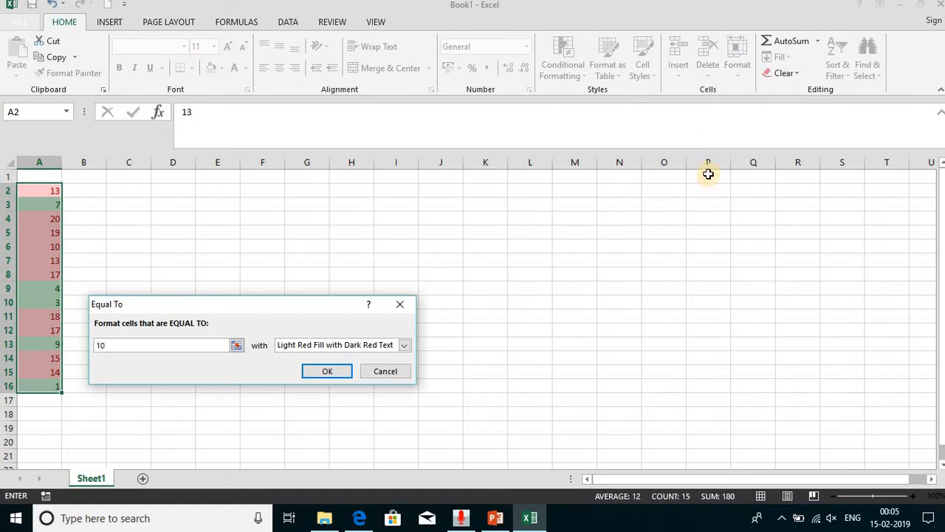
left_click(337, 344)
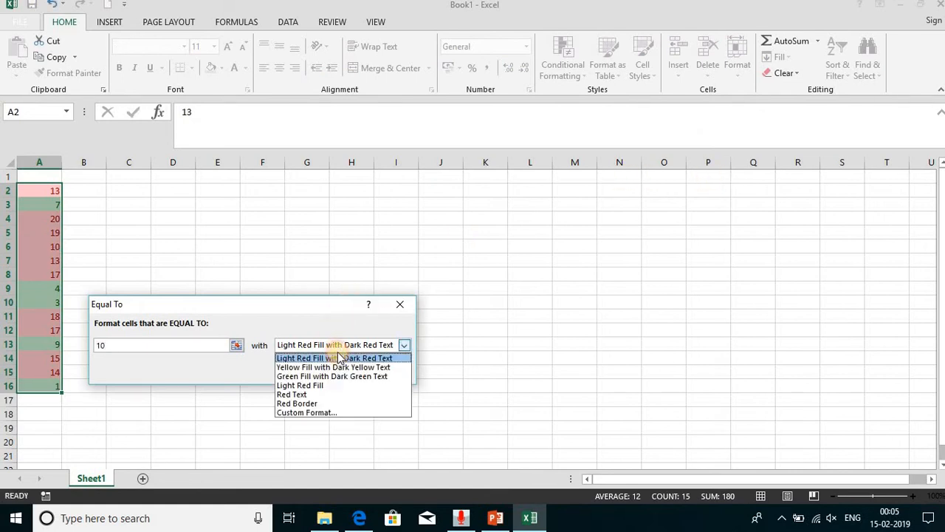
left_click(338, 367)
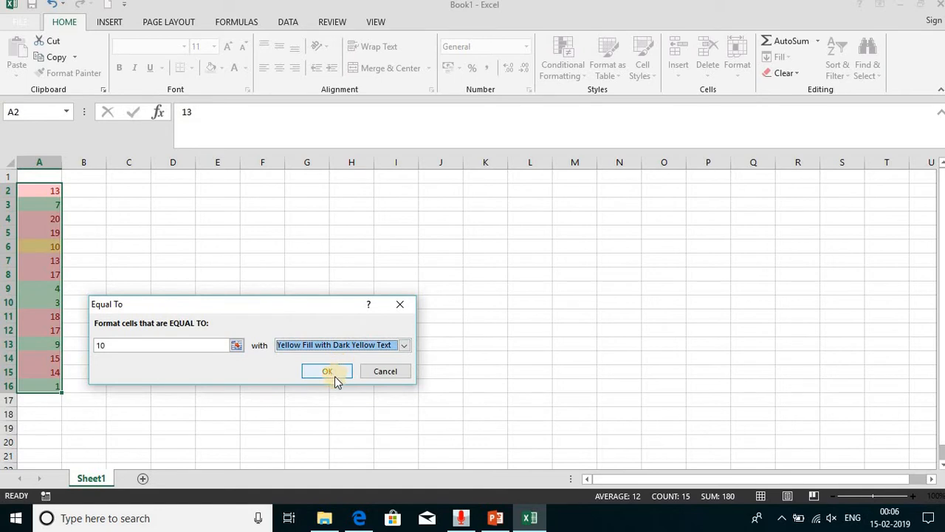
left_click(335, 376)
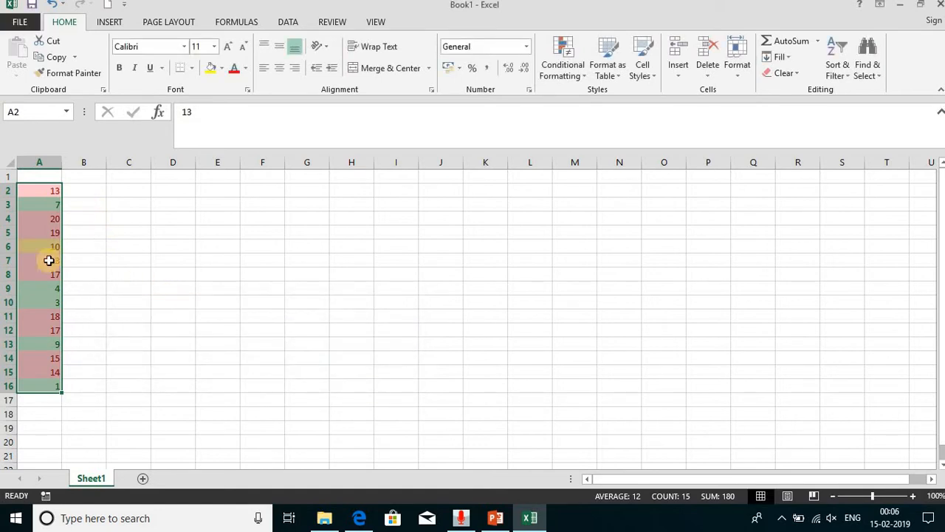
- Clear all conditional formatting rules from the selected cells A2:A16 and select cell A1
left_click(580, 66)
mouse_move(595, 99)
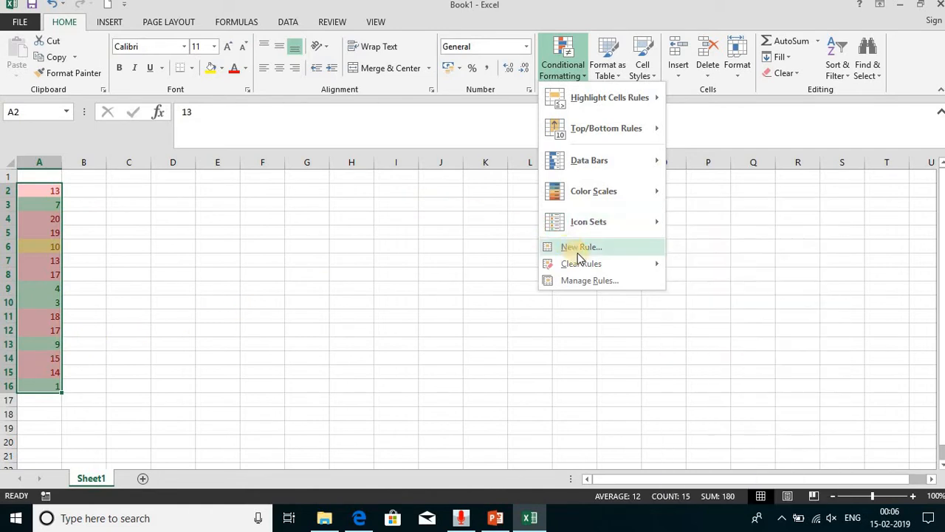
mouse_move(603, 262)
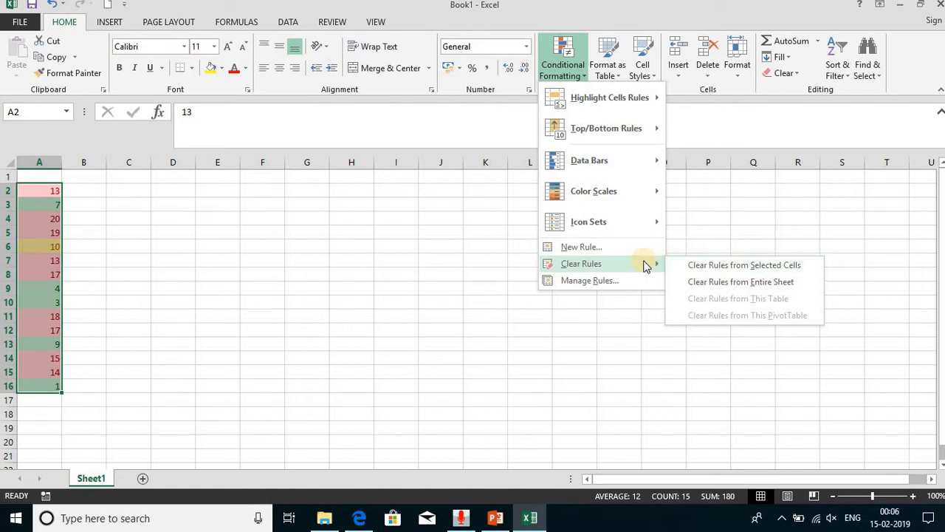
left_click(707, 268)
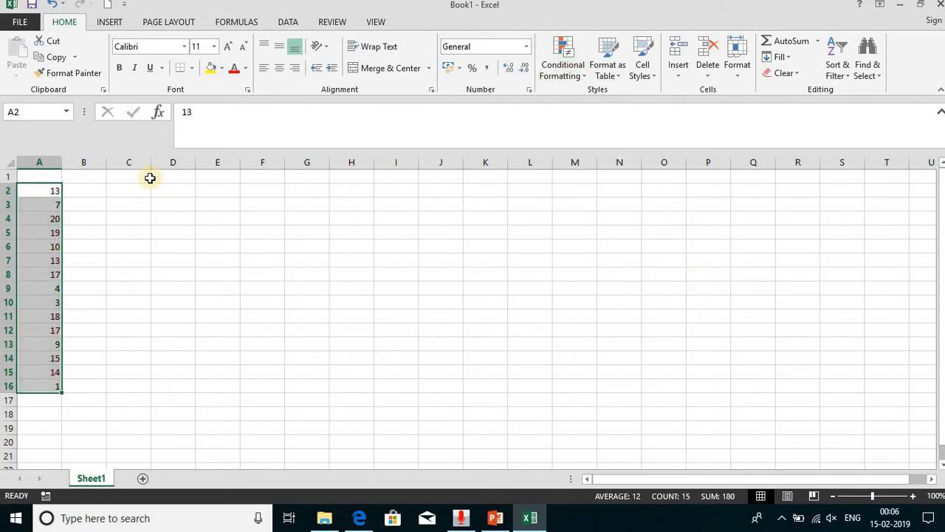
left_click(55, 175)
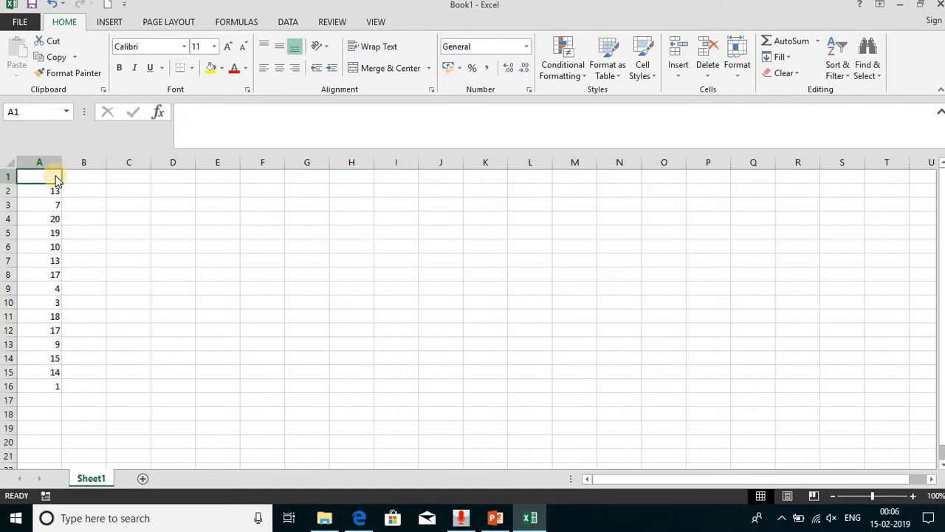
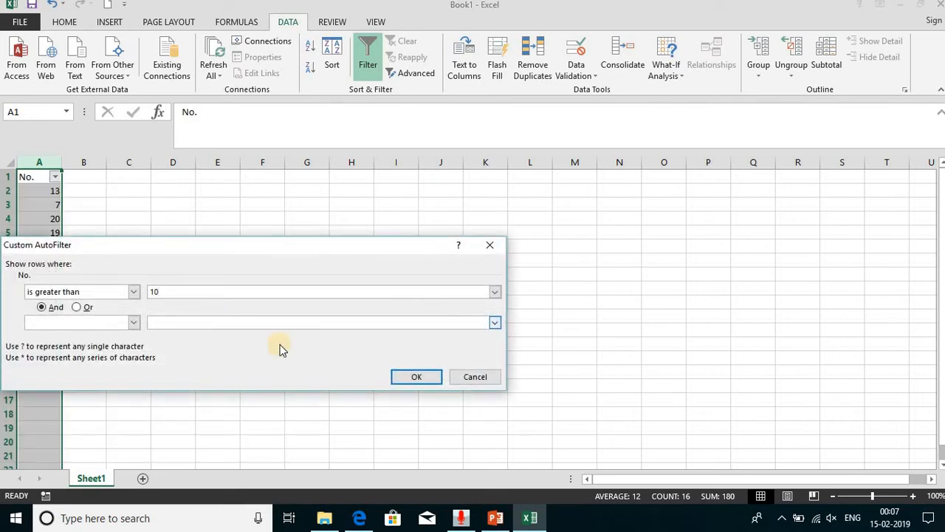
- Filter the No. column to show only values greater than 10, and clear that filter again
left_click(408, 375)
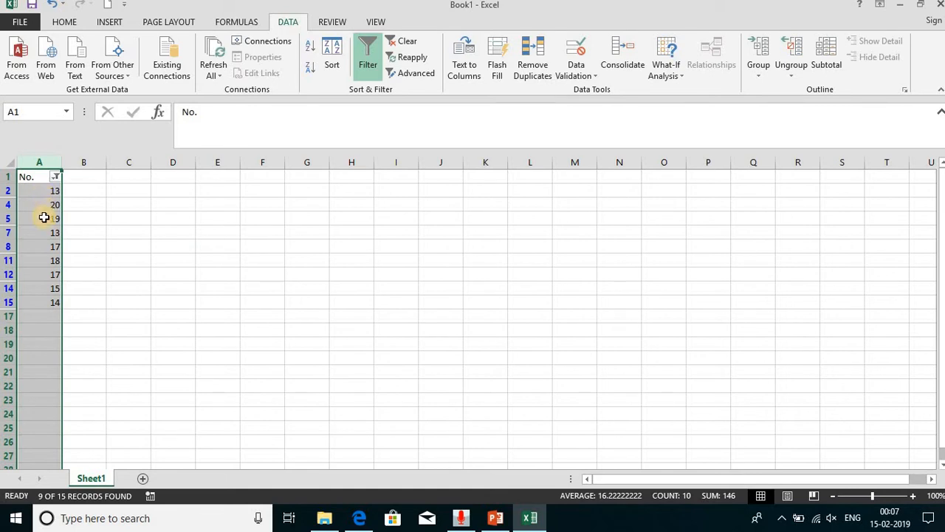
left_click(57, 179)
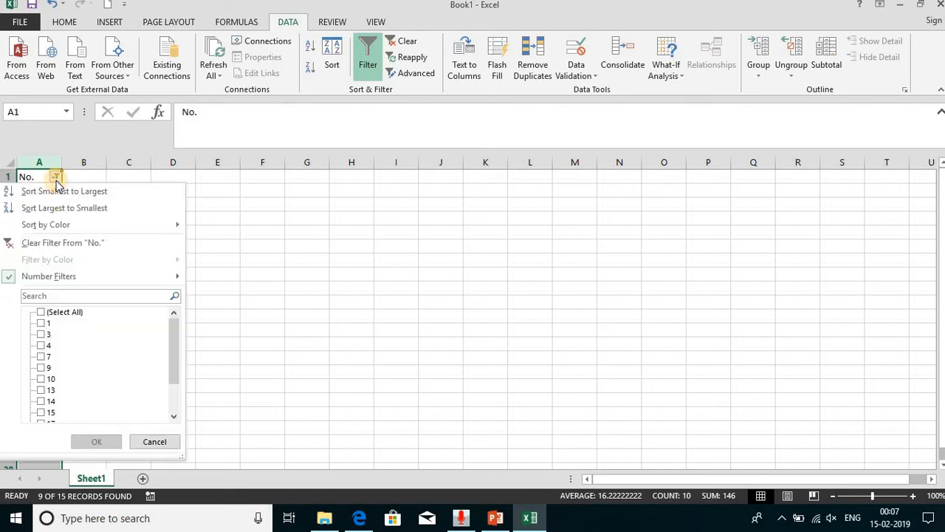
left_click(76, 245)
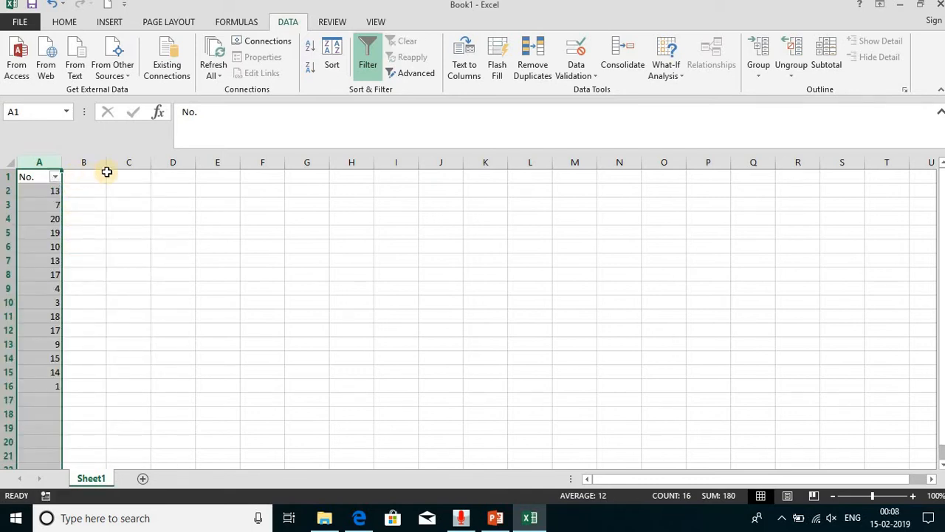
- Enter the header Category in cell B1
left_click(71, 177)
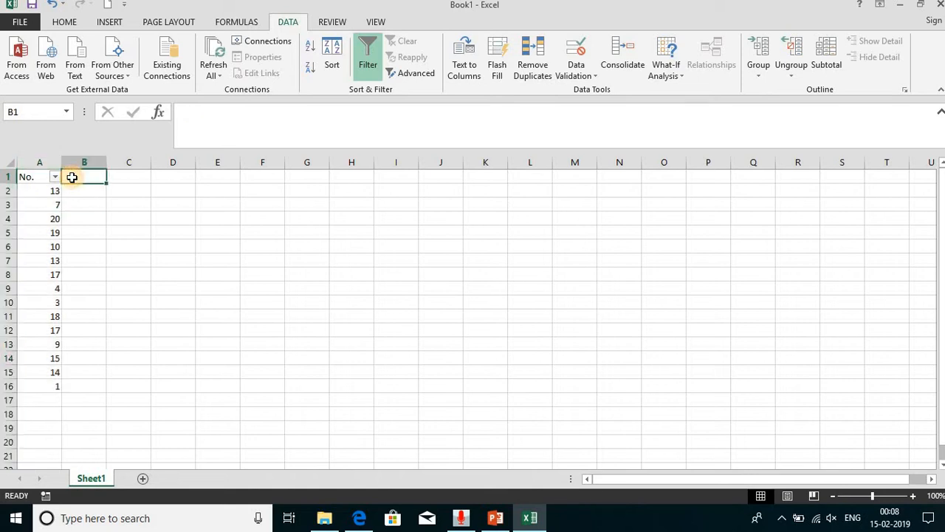
type("Category")
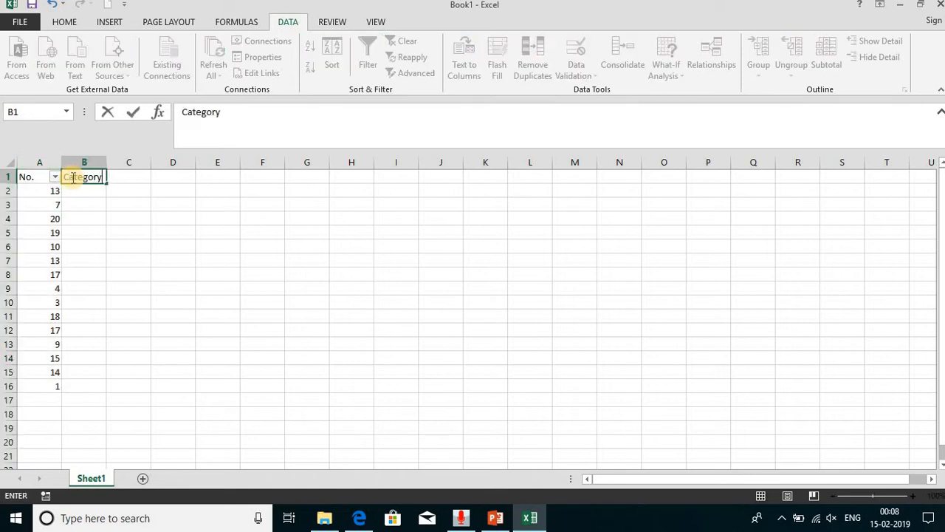
key("Return")
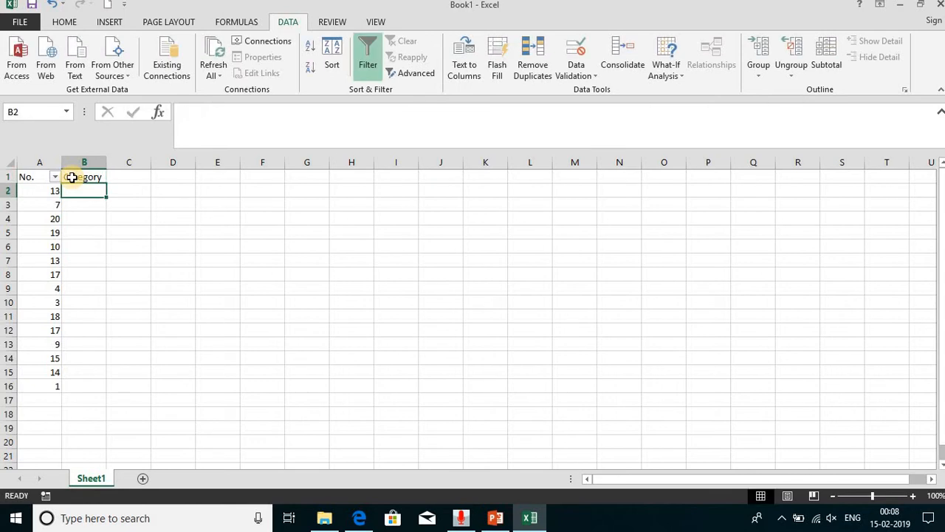
- Enter the formula =IF(A2<10,"Low","High") in cell B2
type("=if(")
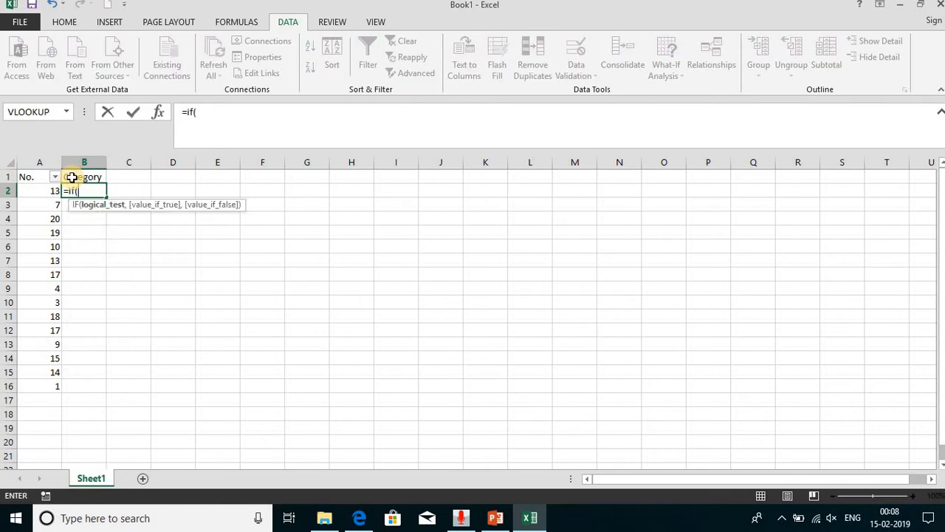
key("Left")
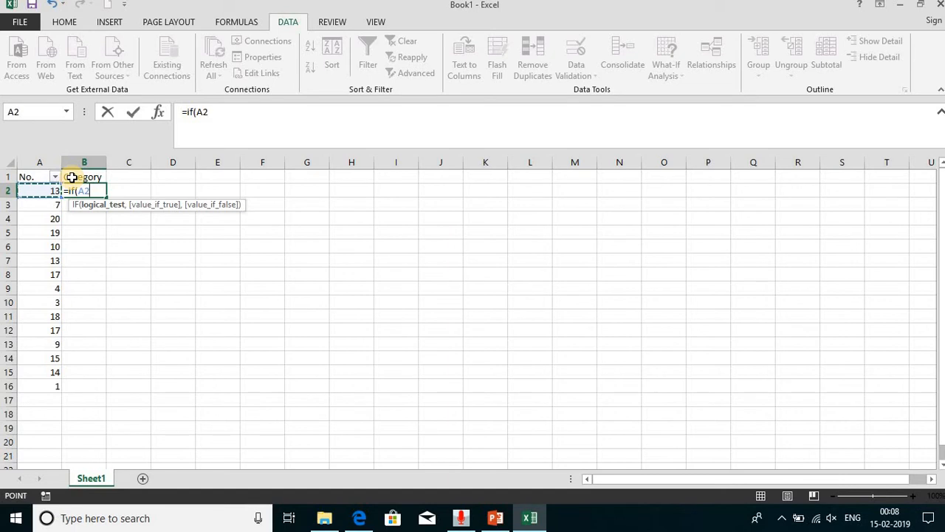
type("<10,\"Low")
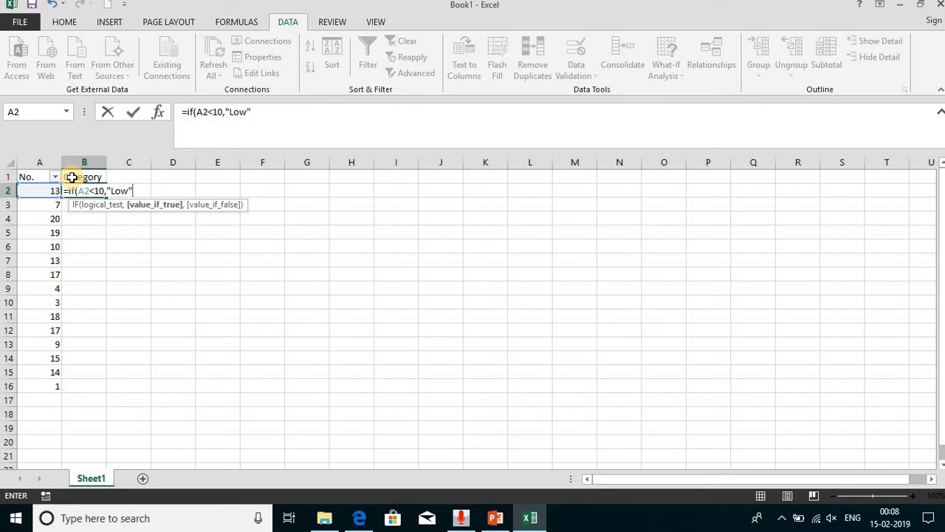
type("\",")
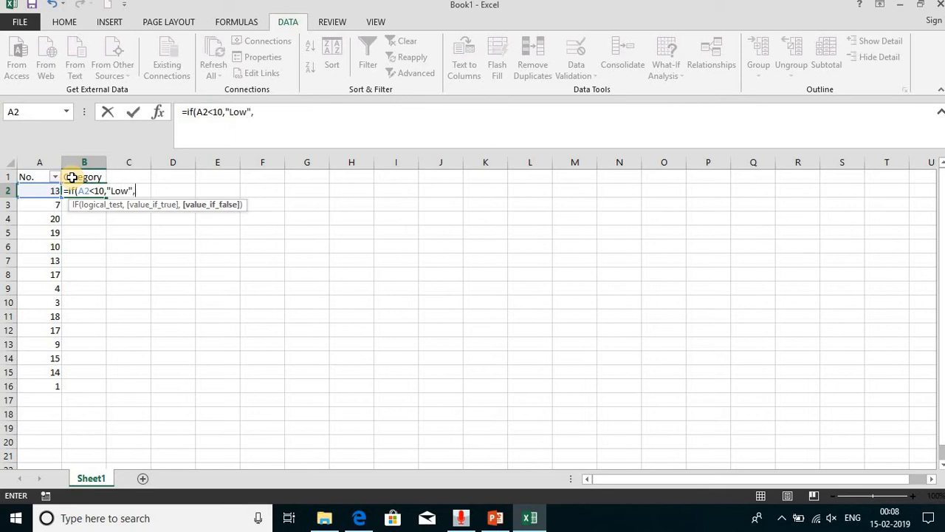
type("\"High")
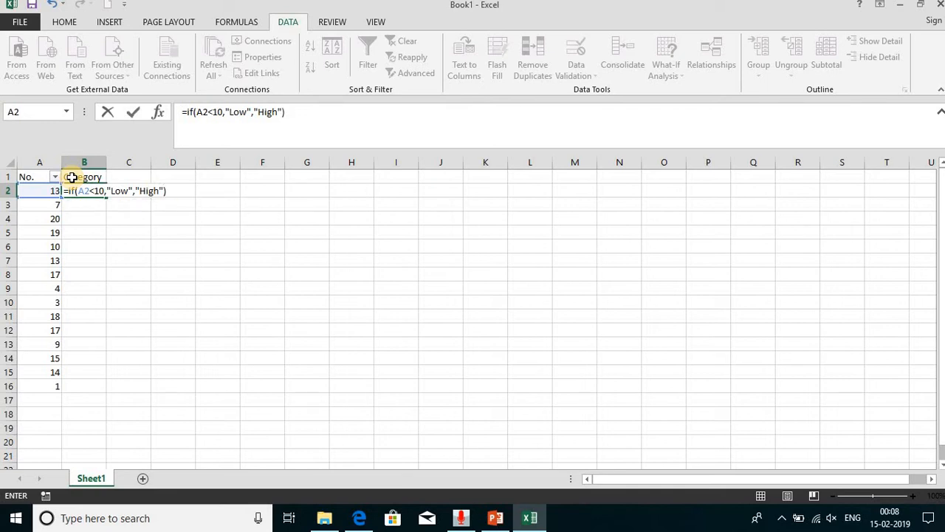
left_click(202, 125)
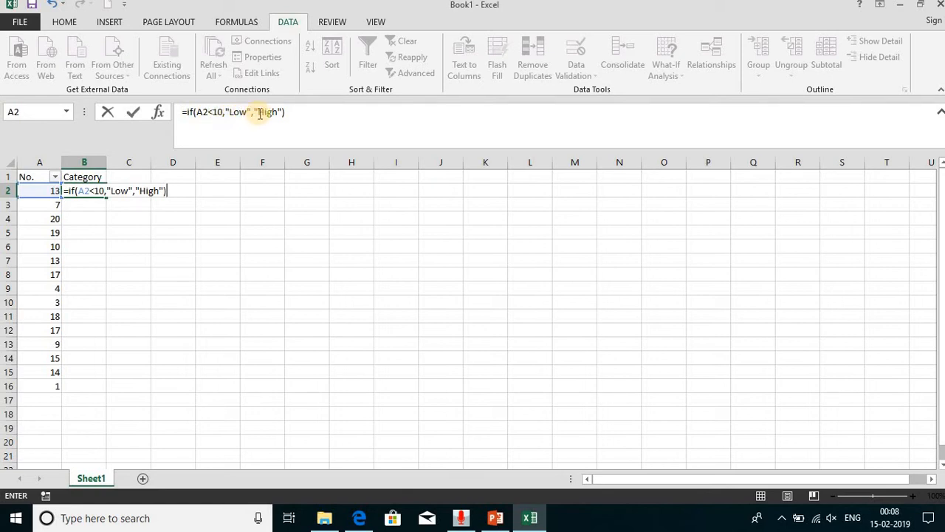
key("Return")
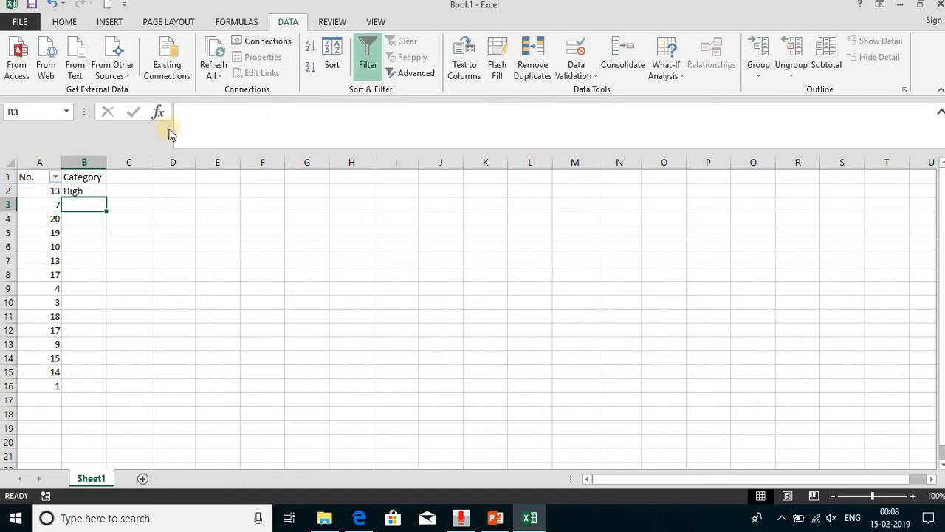
- Fill the IF formula from B2 down the Category column to B16
left_click(88, 189)
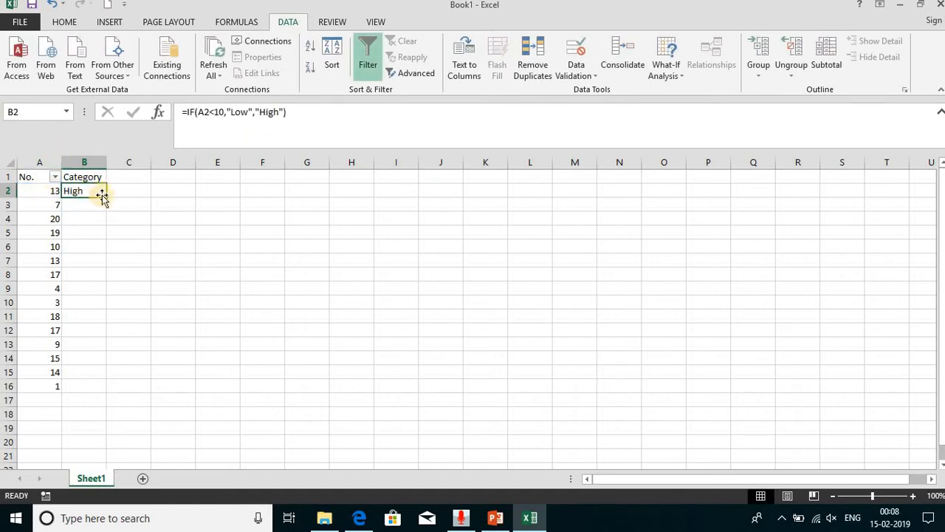
double_click(106, 198)
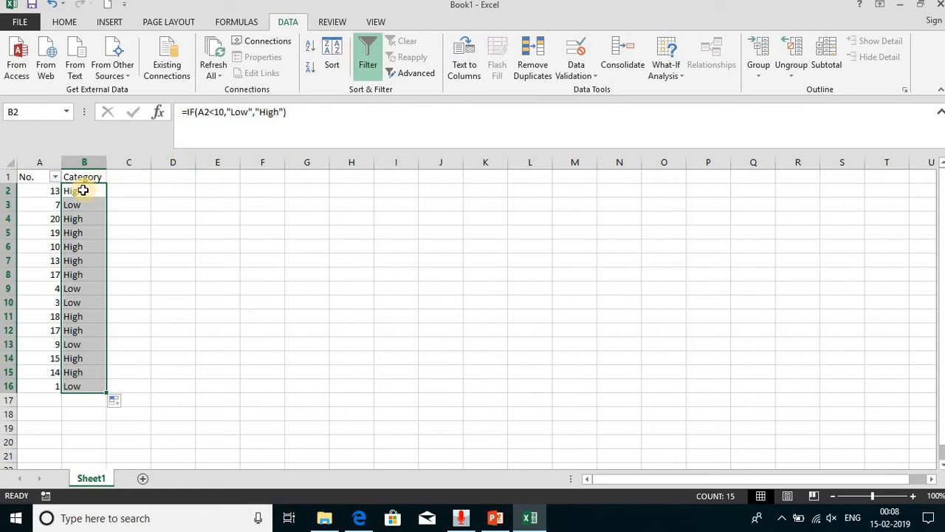
key("ctrl+z")
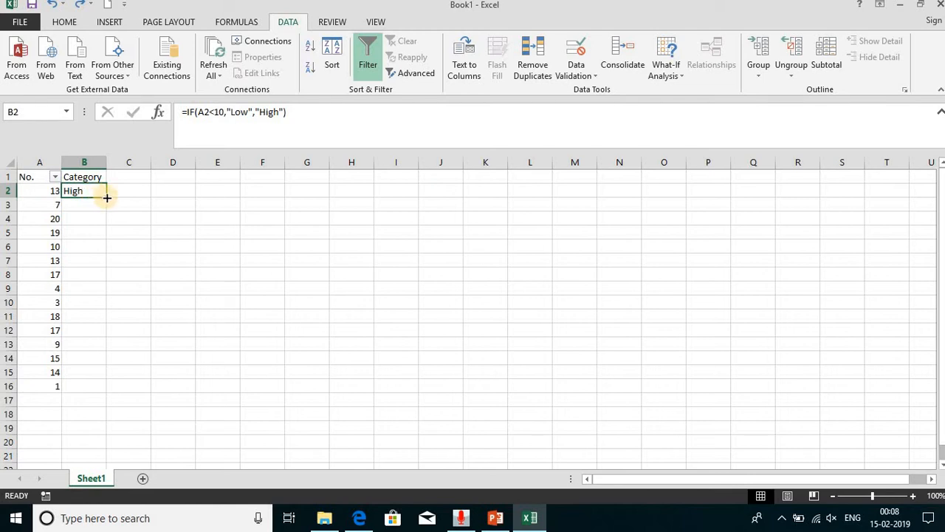
double_click(106, 198)
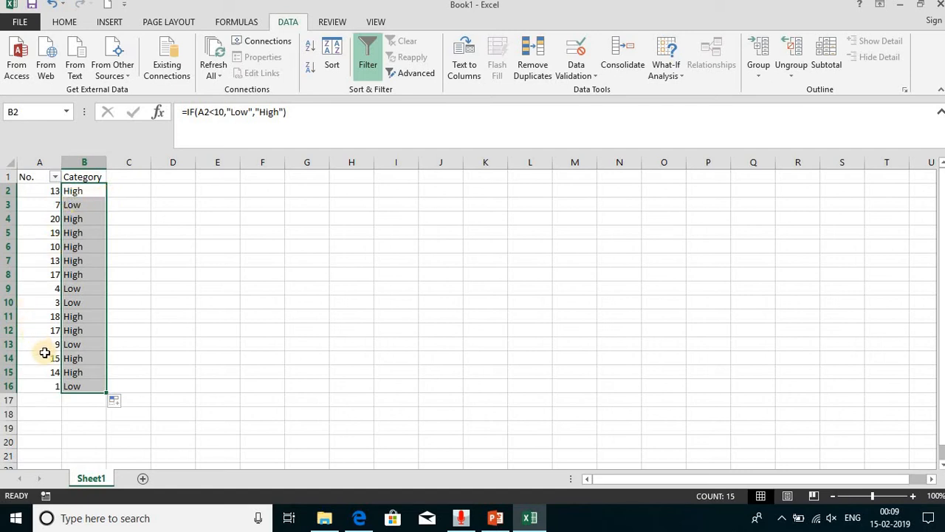
- Turn off the filter on the No. header
left_click(380, 63)
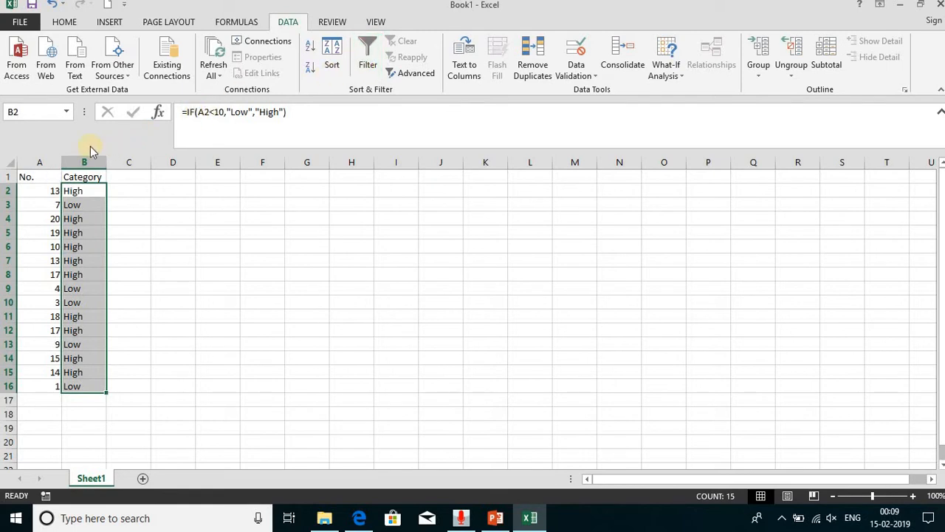
left_click_drag(54, 162, 74, 156)
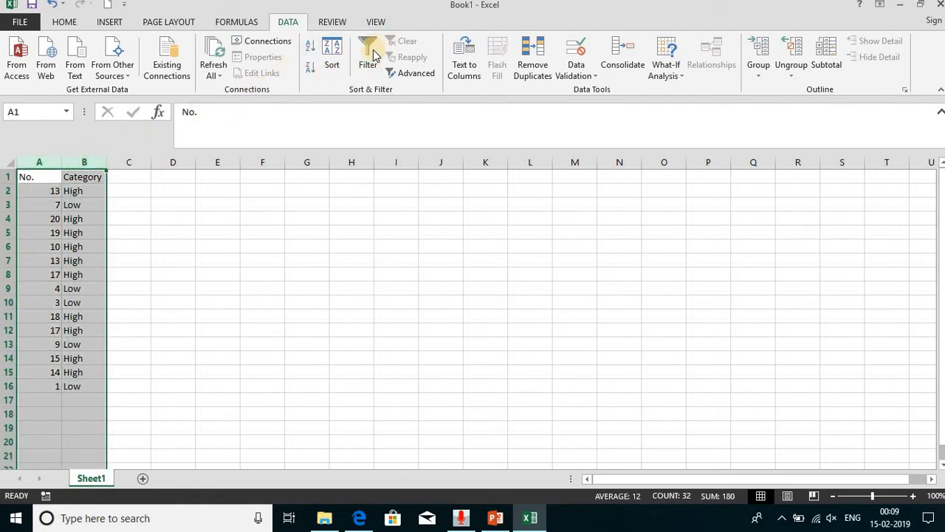
left_click(195, 229)
- Copy the Category header and its first entry from B1:B2 to G1:G2, and check the formula pasted in G2
left_click_drag(89, 179, 88, 187)
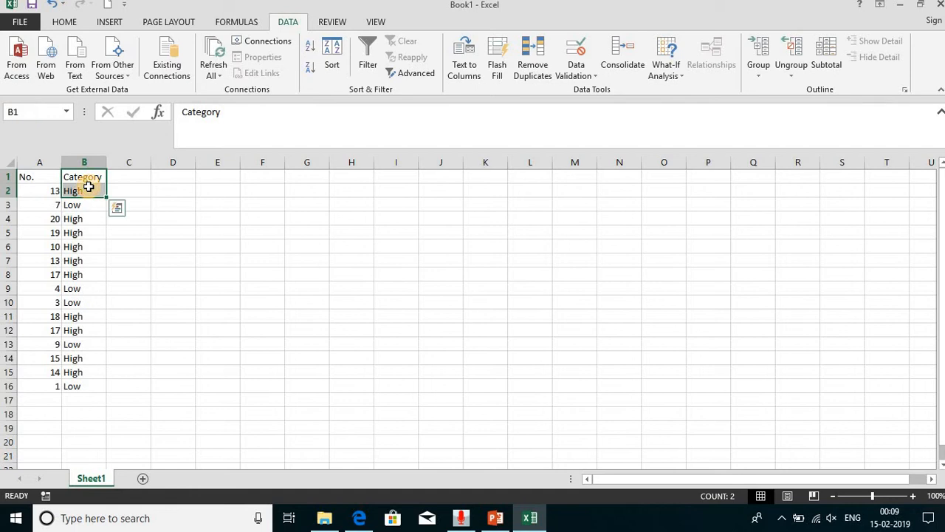
key("ctrl+c")
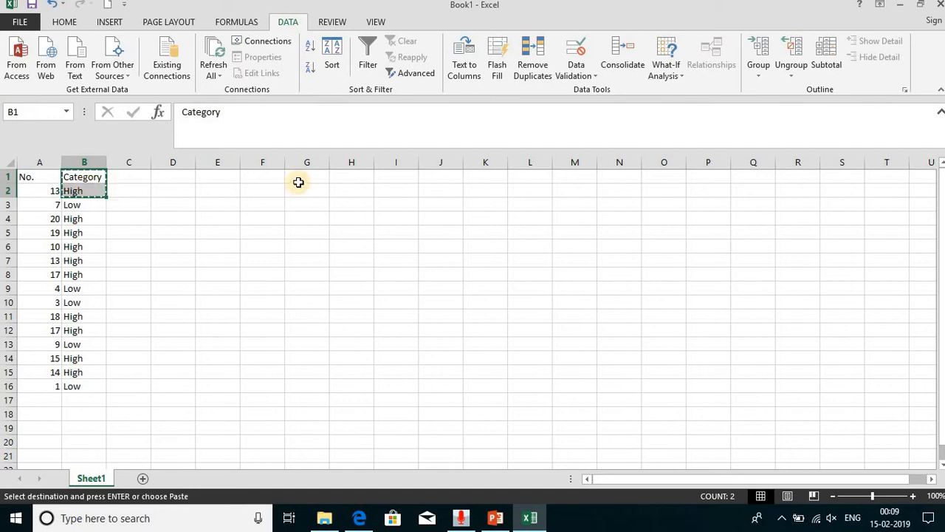
left_click(298, 184)
key("Return")
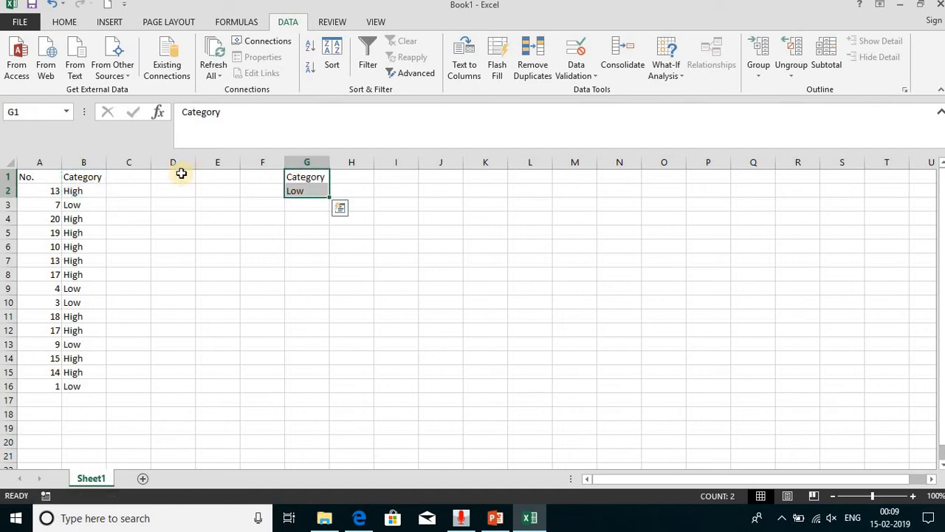
left_click(293, 192)
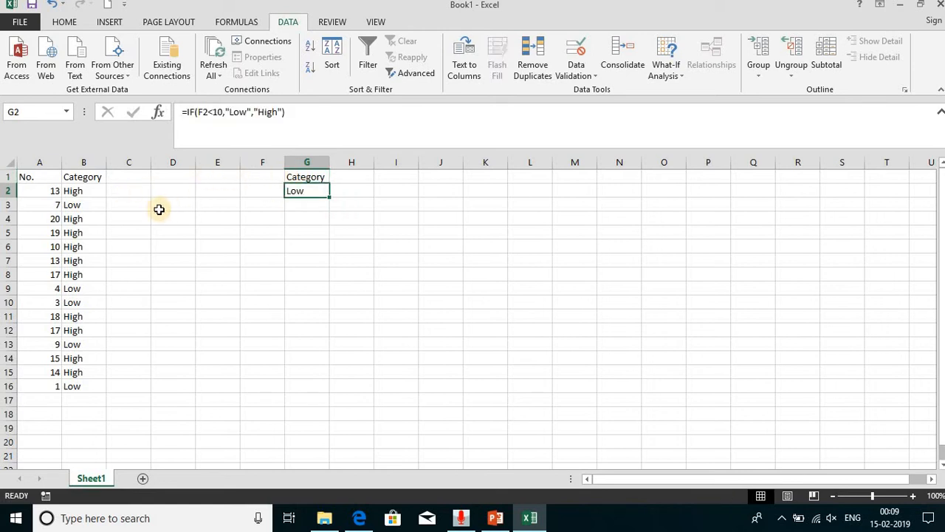
- Replace the formulas in B2:B16 with their values by copying the range and pasting values only in place
left_click(80, 191)
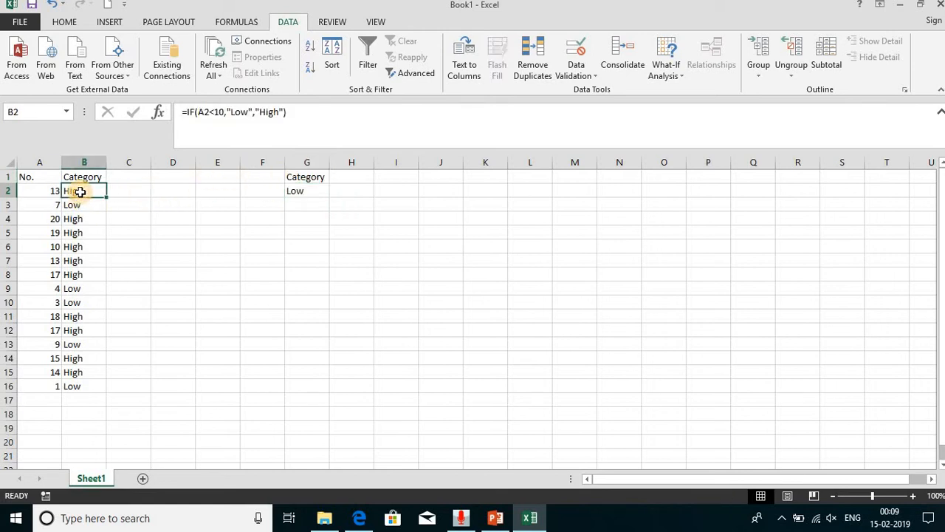
key("ctrl+shift+Down")
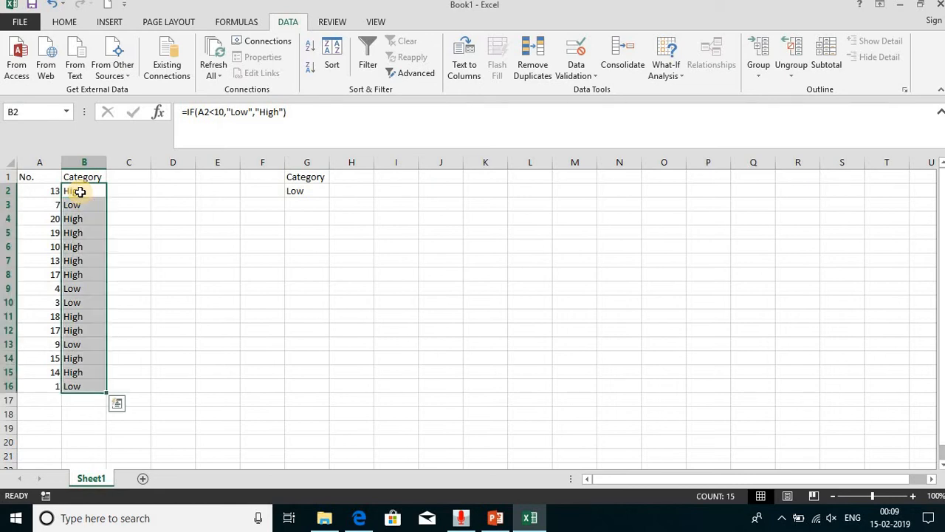
key("ctrl+q")
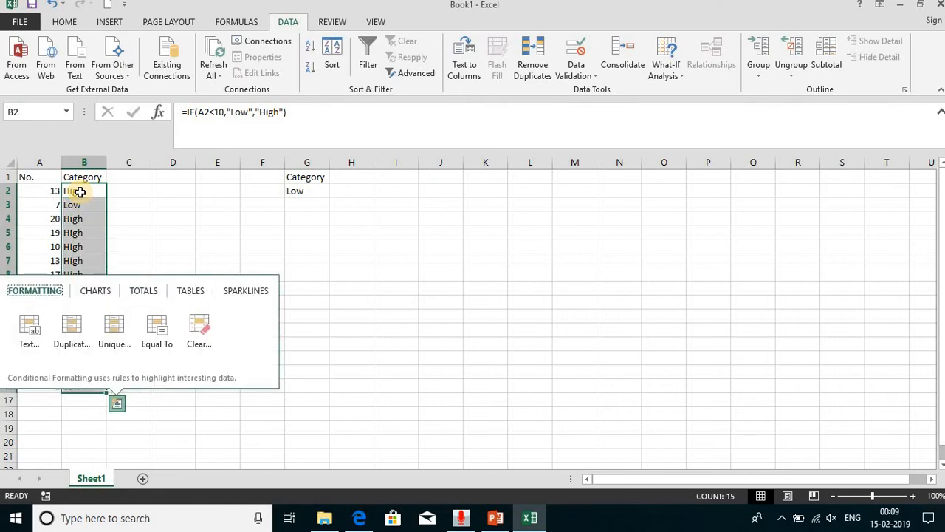
key("Escape")
right_click(80, 192)
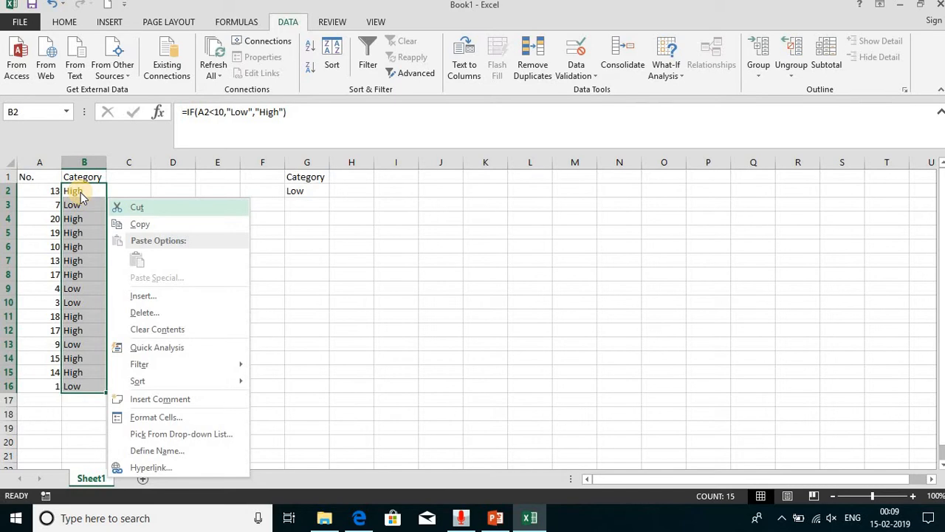
key("Escape")
key("ctrl+c")
key("shift+F10")
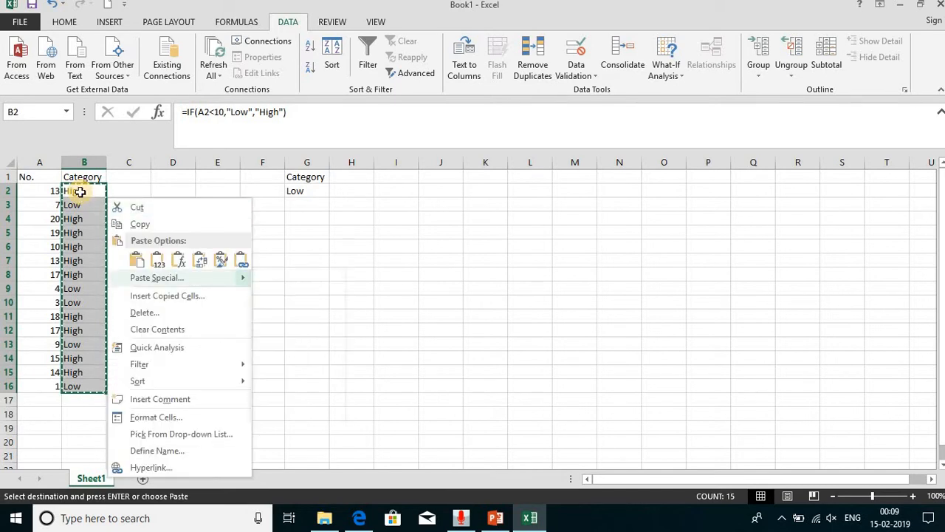
key("v")
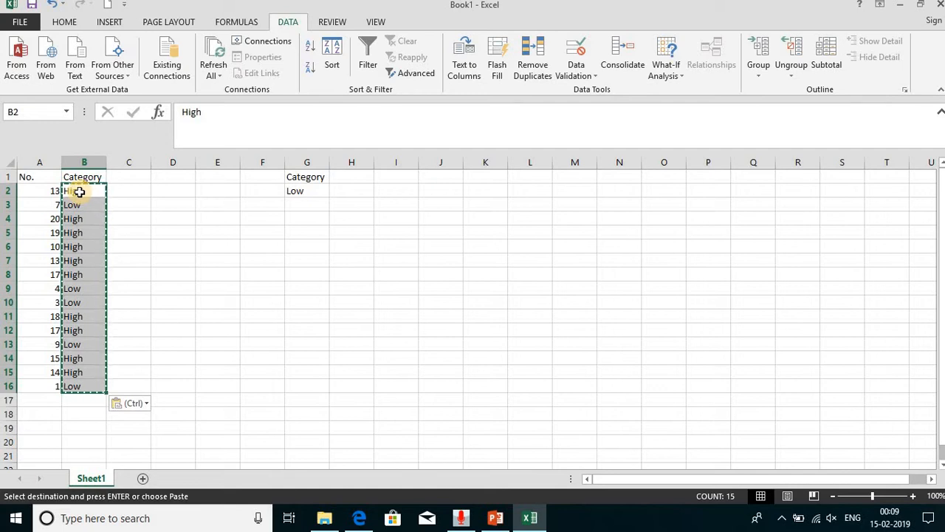
- Copy the Category header and the High entry from B1:B2 into G1:G2 as filter criteria
left_click_drag(88, 177, 87, 189)
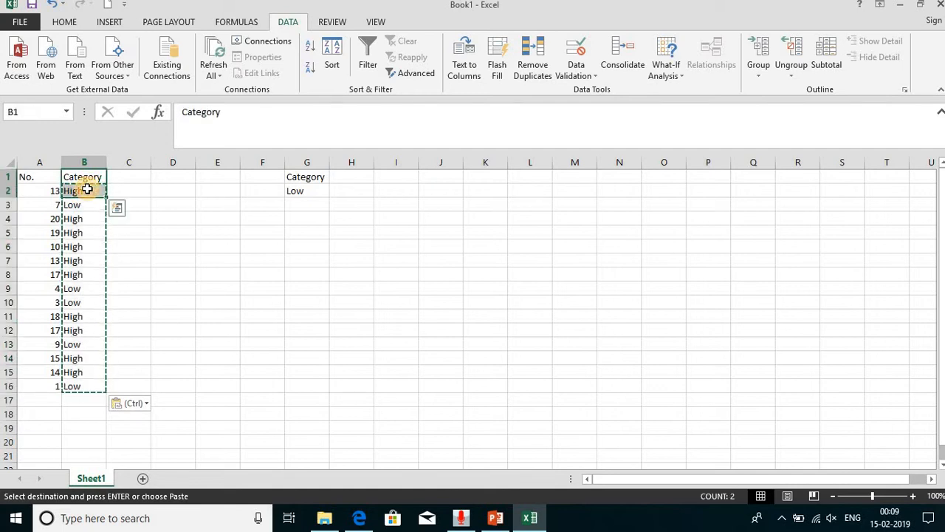
key("ctrl+c")
left_click(300, 175)
key("ctrl+v")
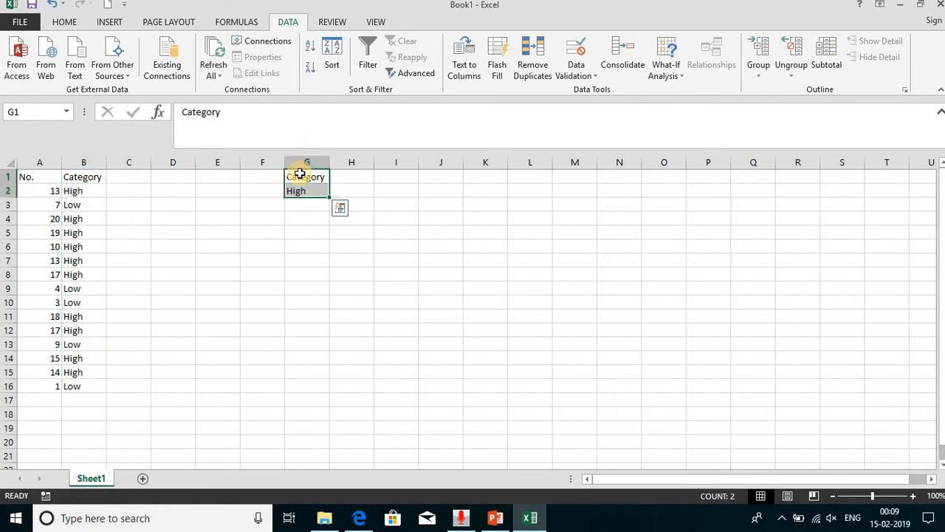
- Run an Advanced Filter on A1:B16 with criteria range G1:G2, copying the matching records to J1
left_click(306, 180)
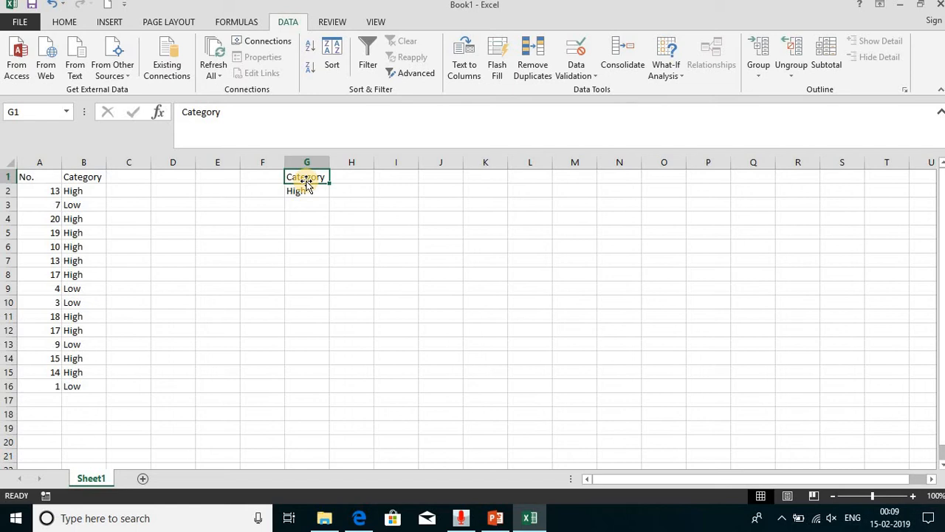
left_click(410, 76)
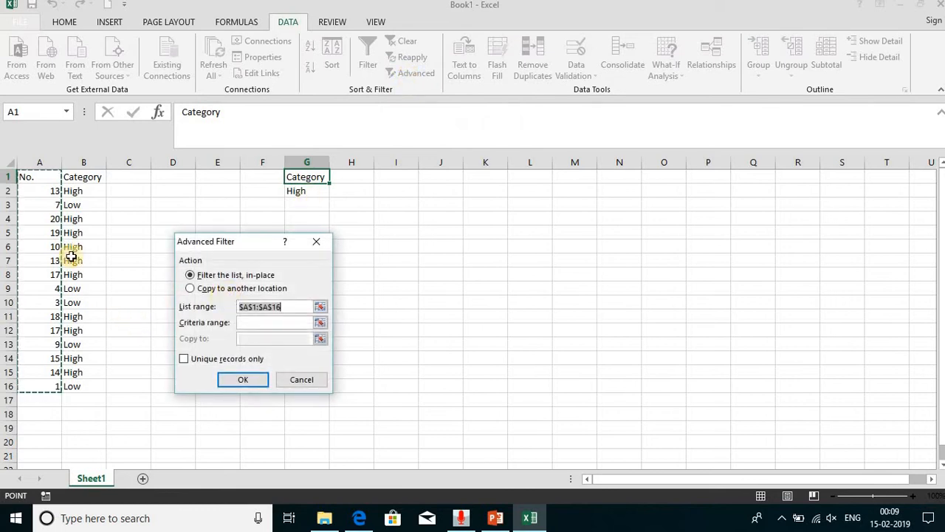
left_click_drag(46, 177, 93, 381)
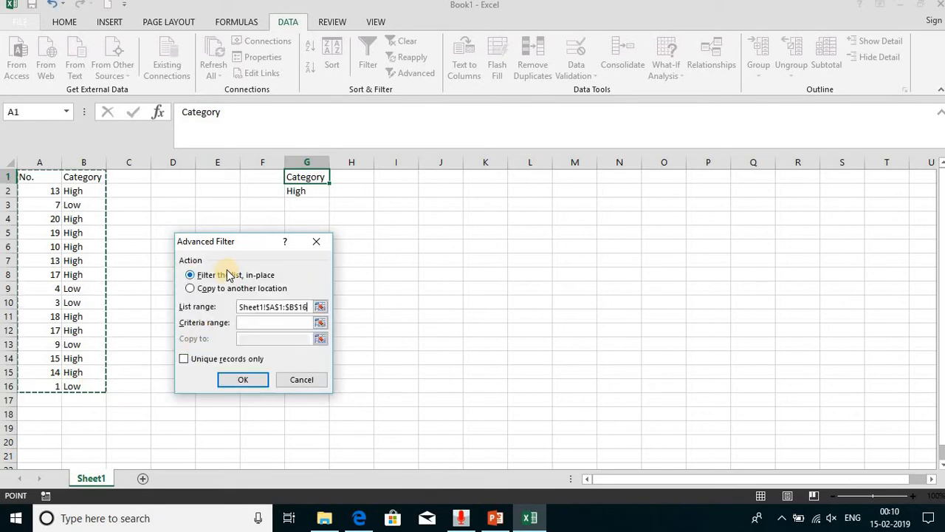
left_click(218, 291)
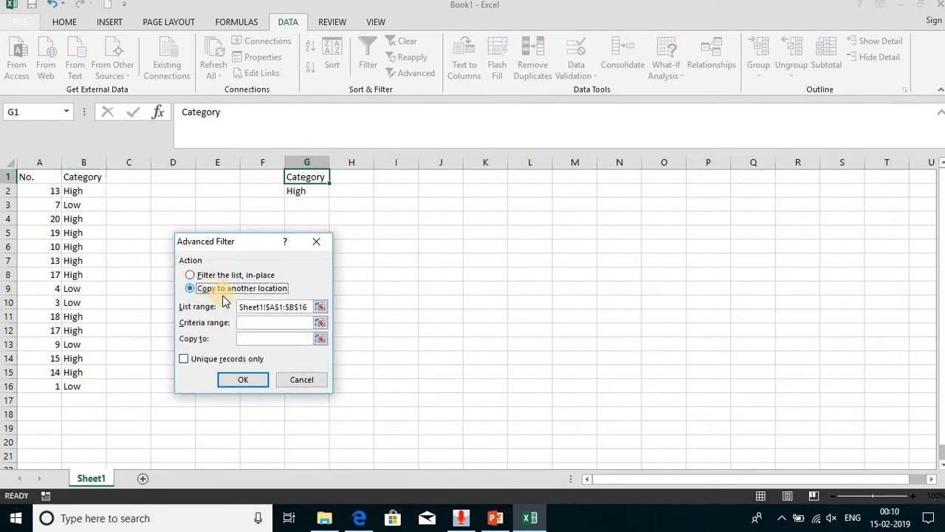
left_click(255, 322)
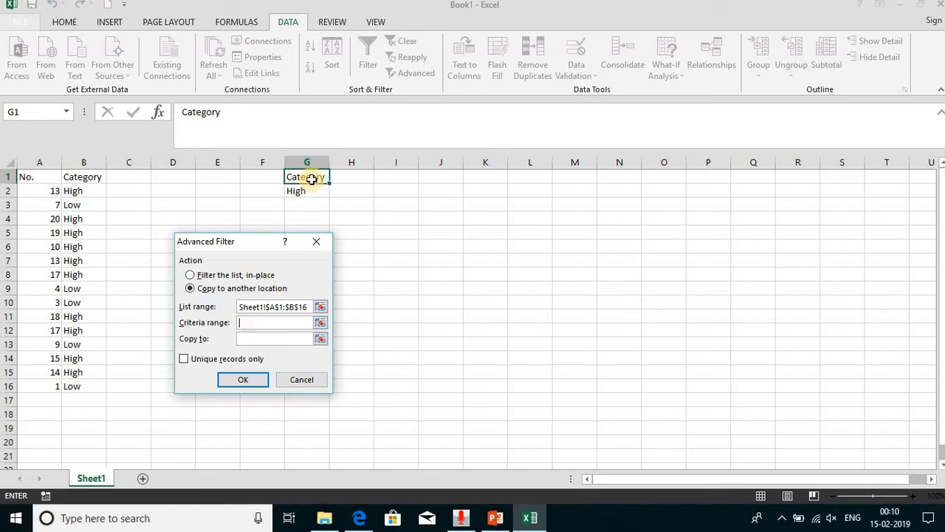
left_click_drag(312, 176, 312, 190)
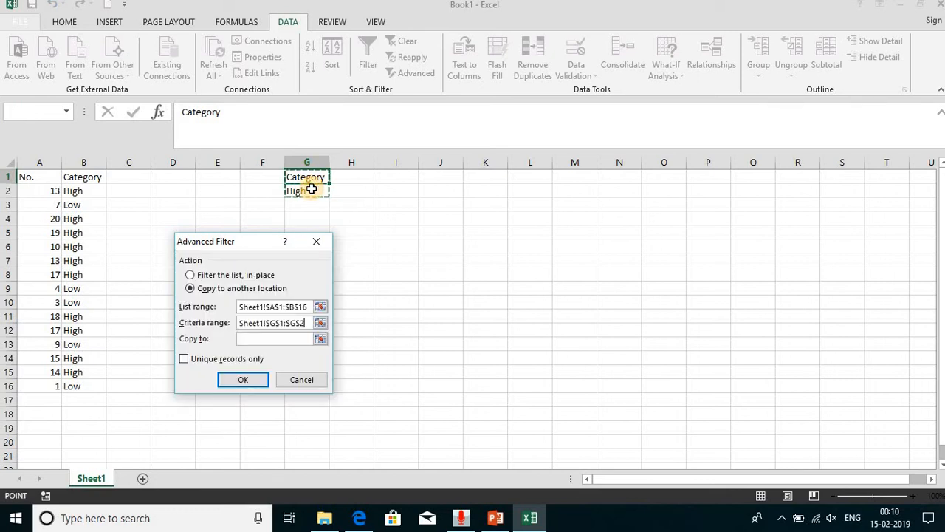
left_click(266, 340)
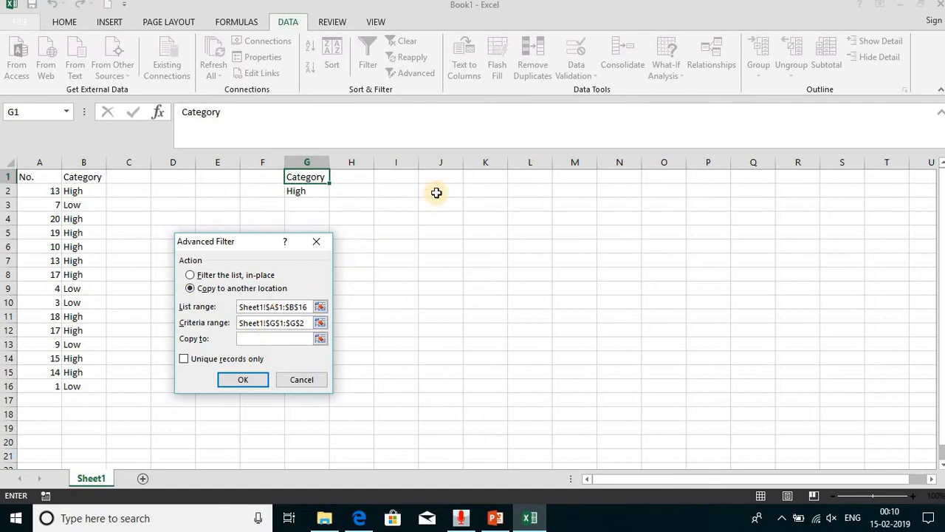
left_click(444, 182)
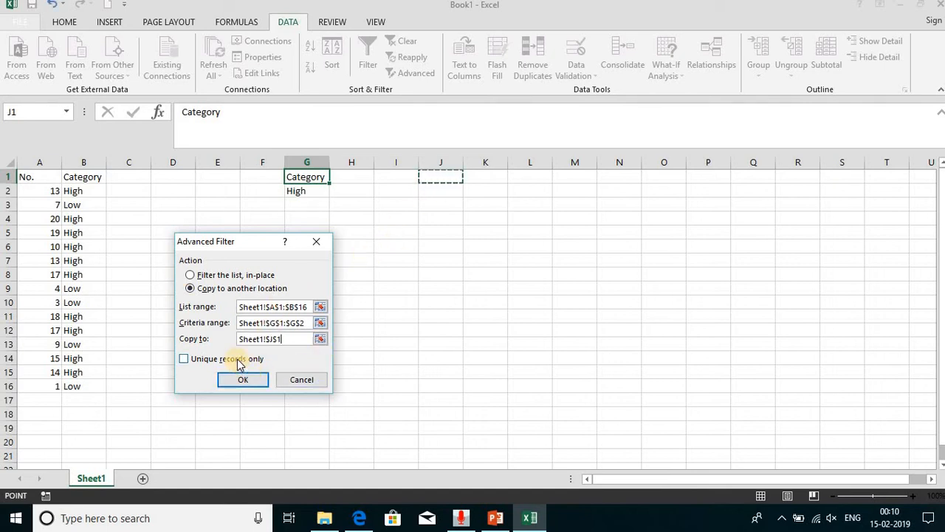
left_click(248, 378)
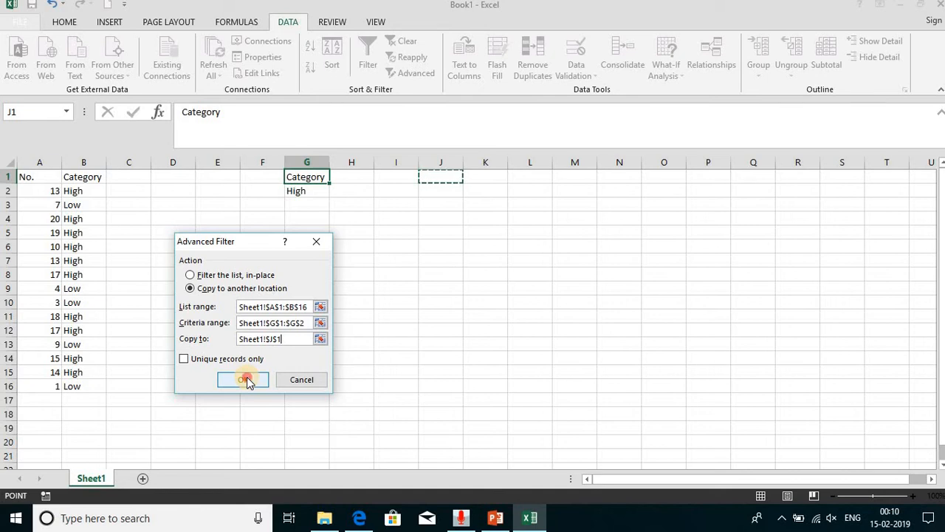
left_click(247, 379)
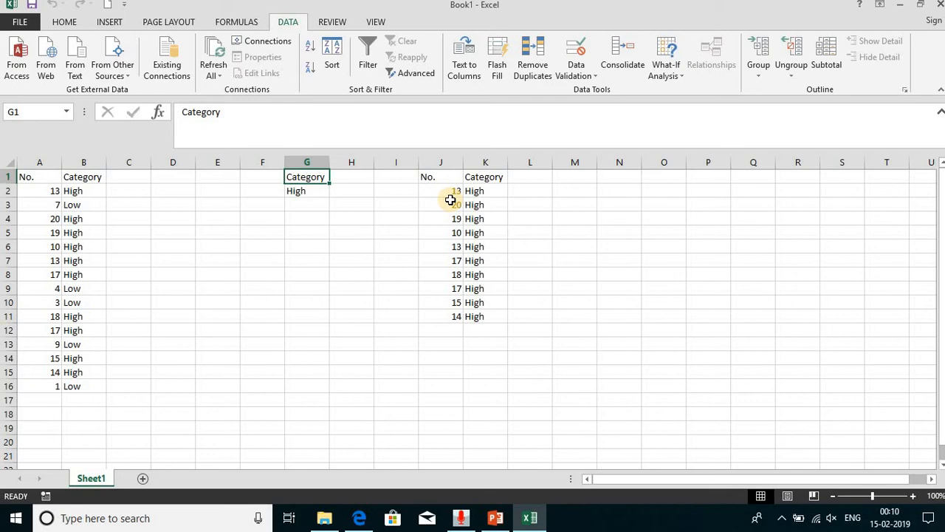
- Switch to the PowerPoint presentation, view the Sorting slide, and return to the Excel workbook
key("alt+Tab")
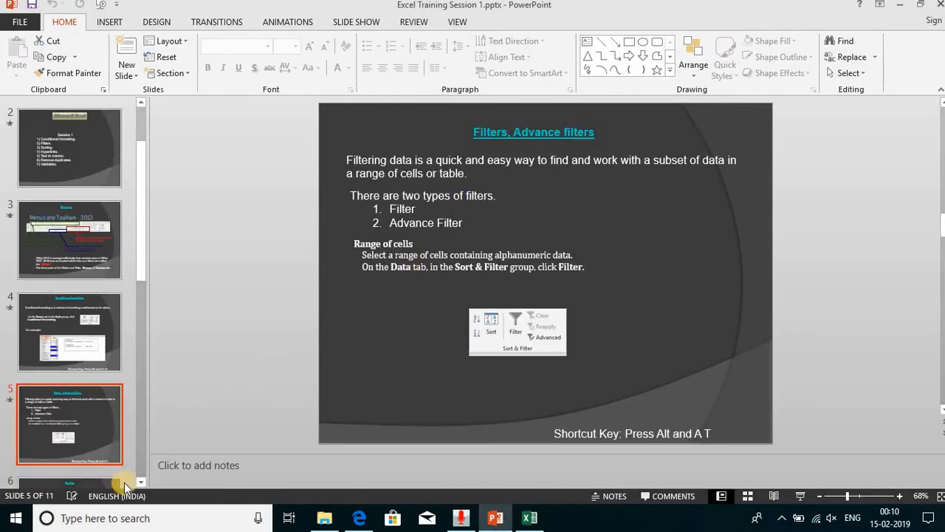
left_click(141, 485)
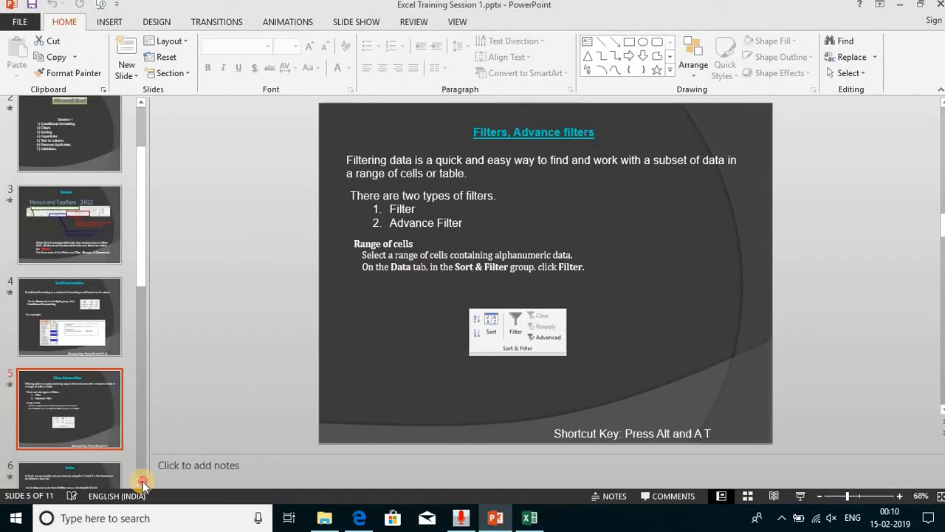
left_click(142, 485)
left_click(141, 484)
left_click(142, 484)
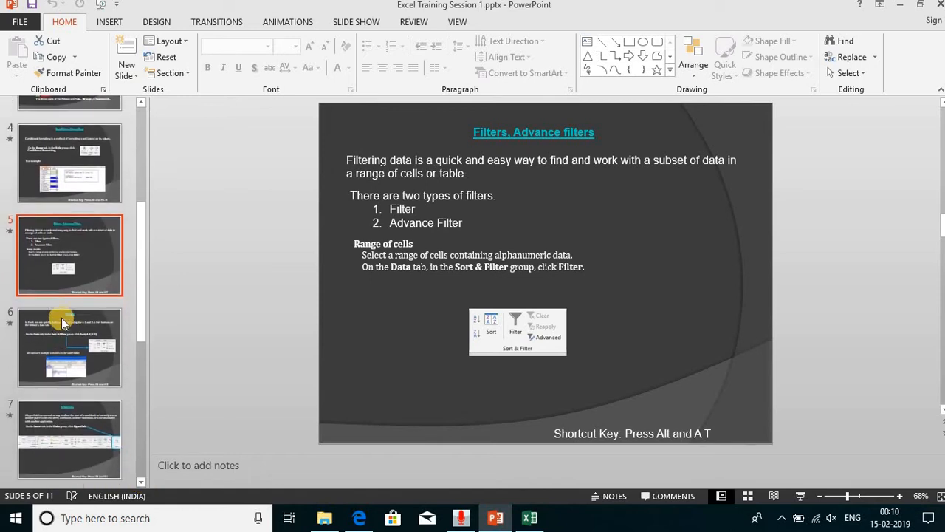
left_click(62, 329)
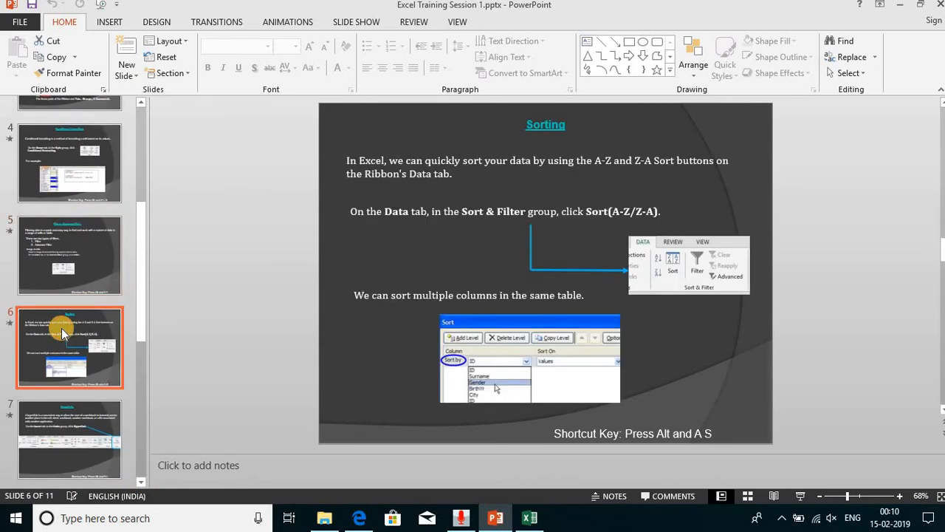
key("alt+Tab")
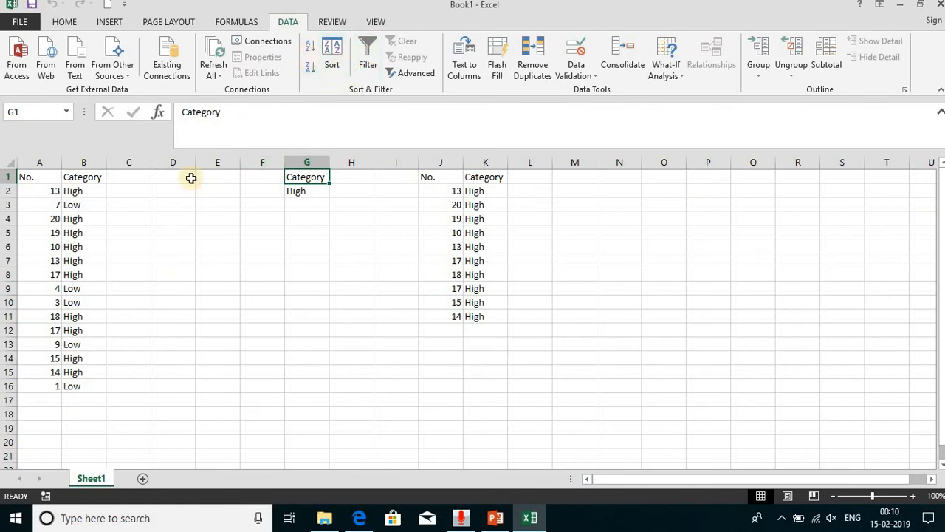
- Sort column A from smallest to largest with the current selection only, and undo that sort
left_click(46, 163)
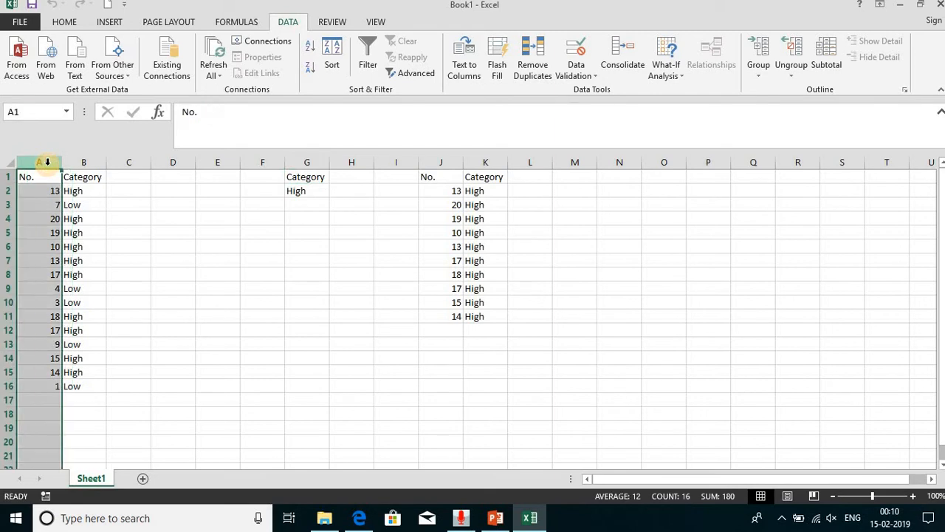
left_click(311, 50)
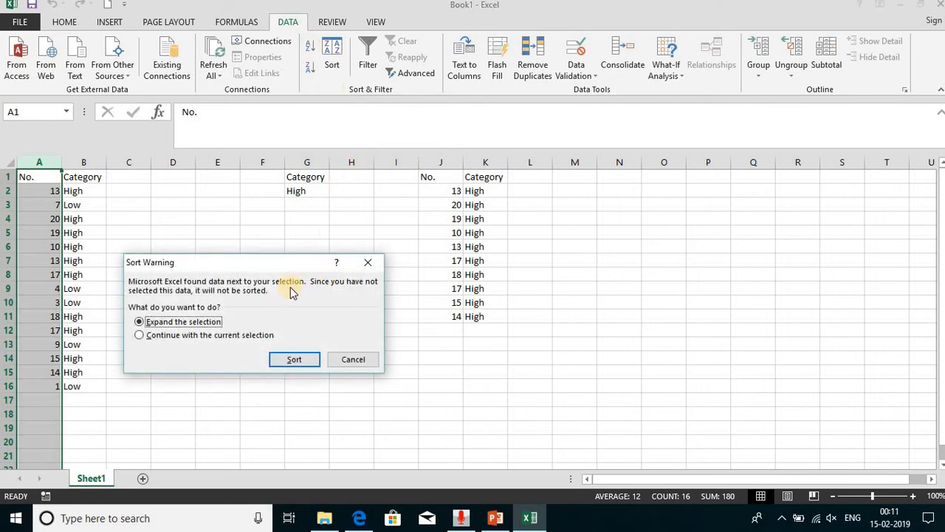
left_click(249, 336)
left_click(290, 359)
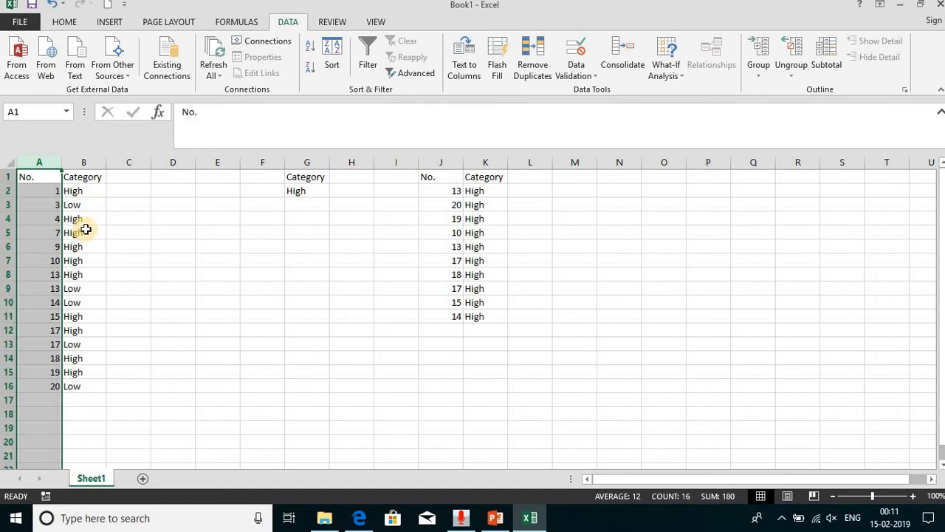
key("ctrl+v")
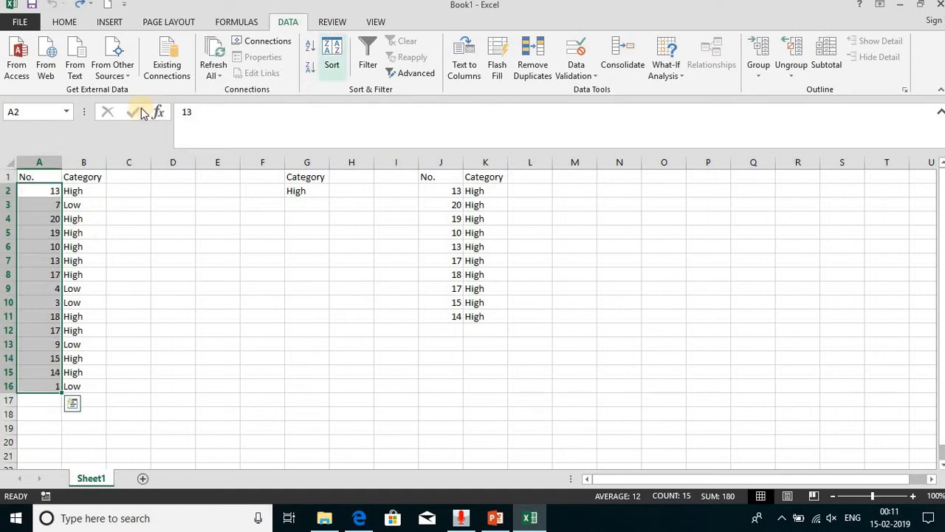
- Sort column A from smallest to largest with the selection expanded to the Category column, and undo that sort
left_click(39, 162)
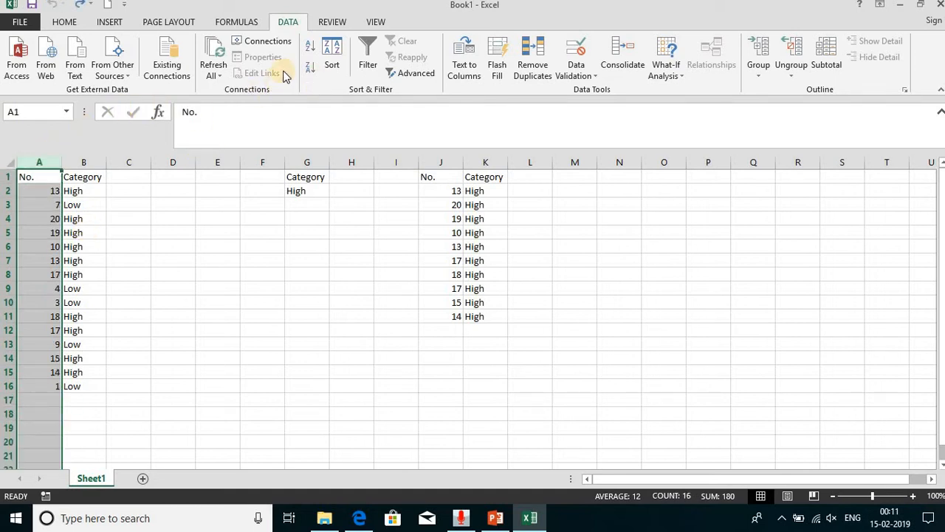
left_click(310, 47)
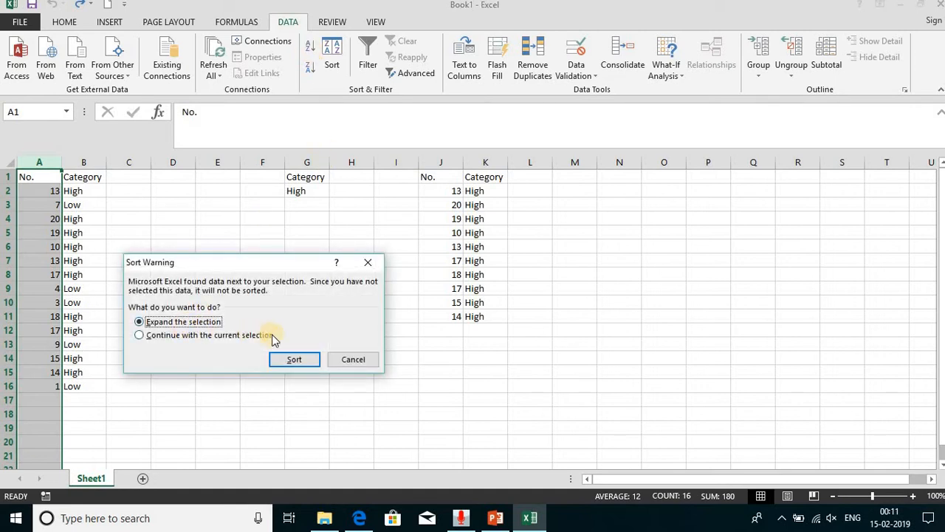
left_click(290, 359)
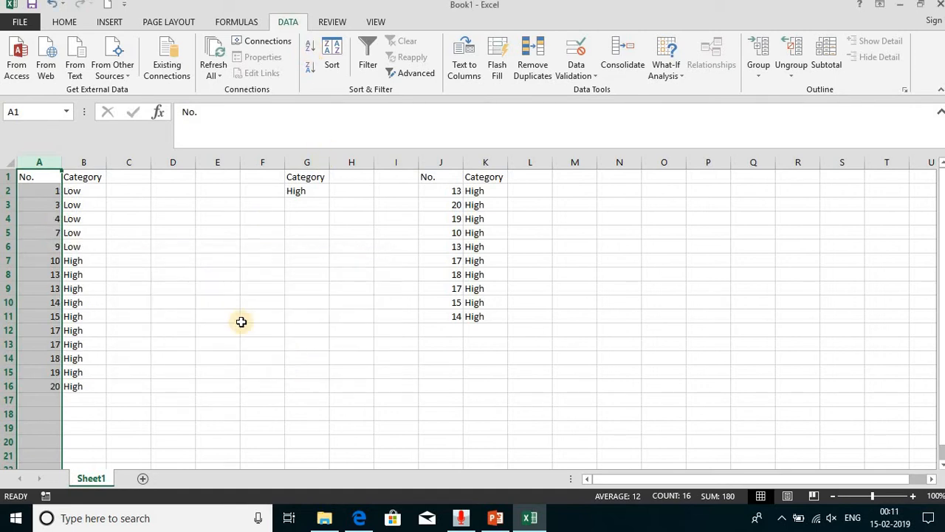
left_click(76, 196)
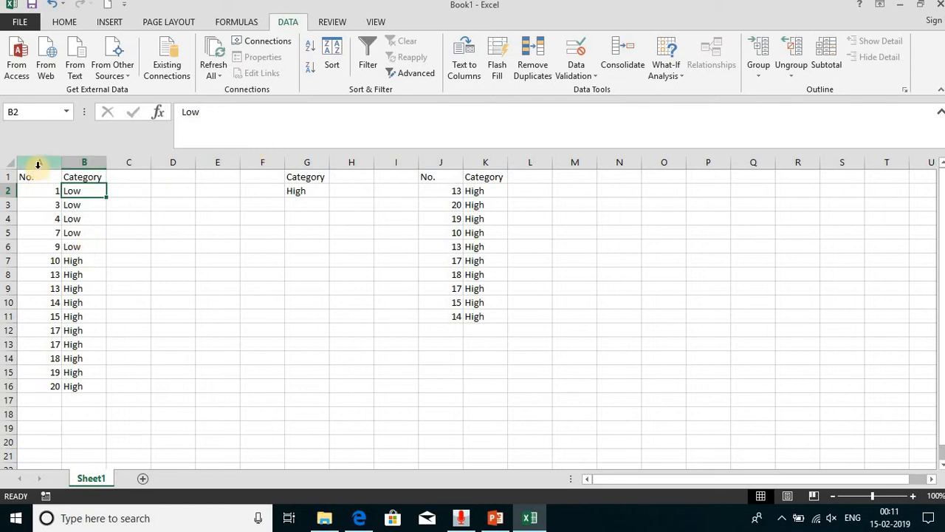
key("ctrl+z")
- Try Category and No. as the sort column in the Sort dialog for columns A and B, and cancel without sorting
left_click_drag(37, 164, 81, 163)
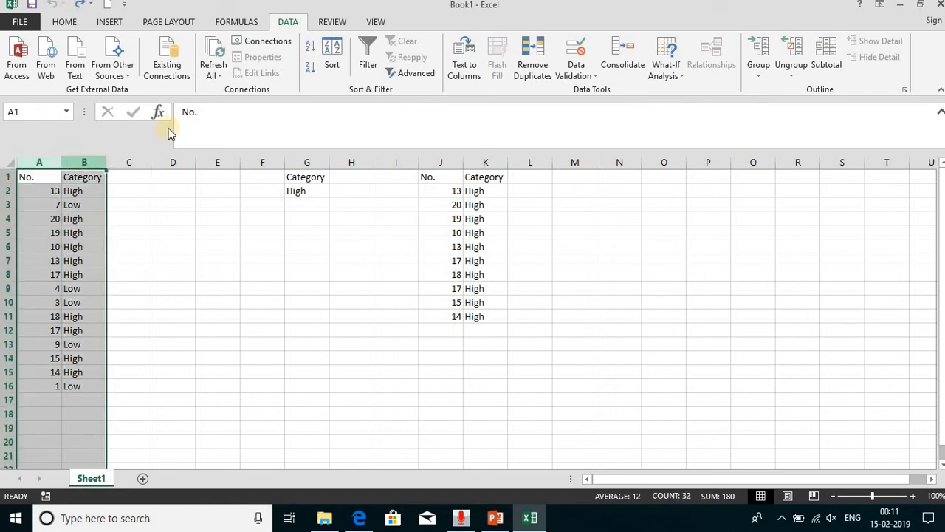
left_click(334, 56)
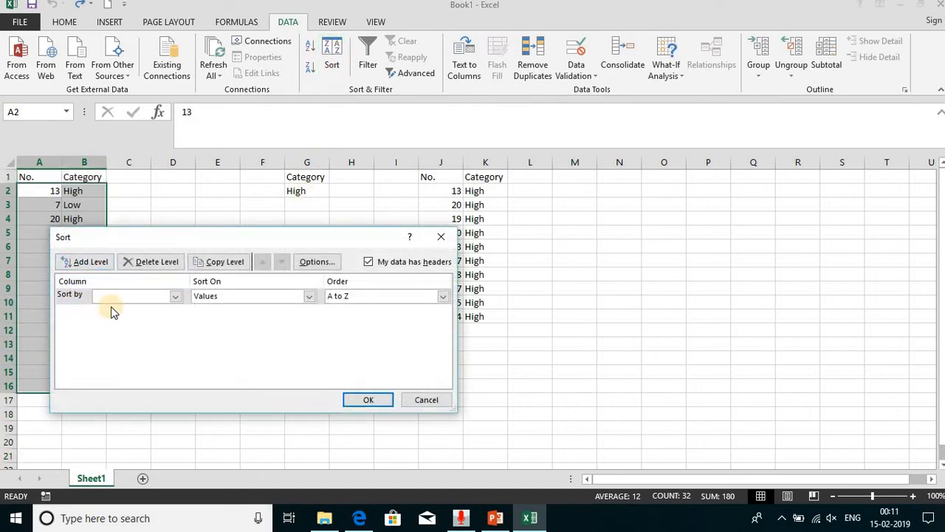
left_click(123, 297)
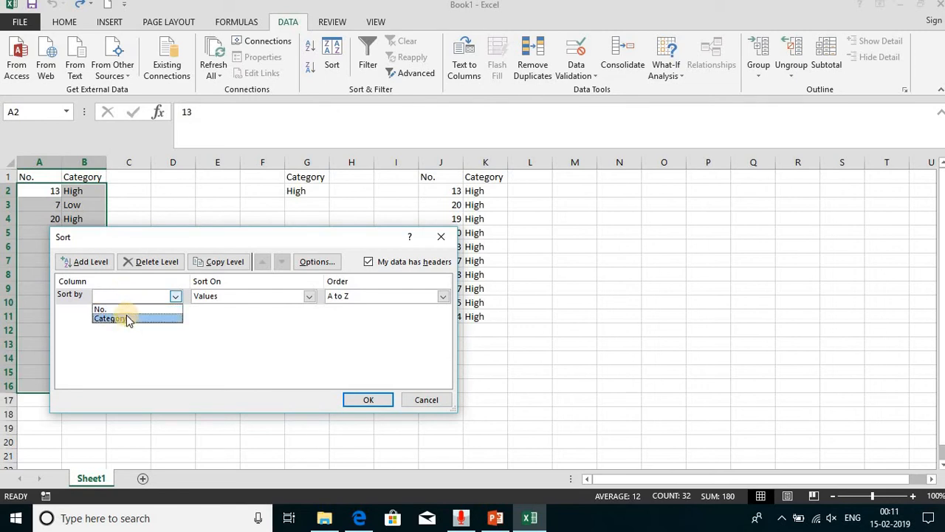
left_click(126, 318)
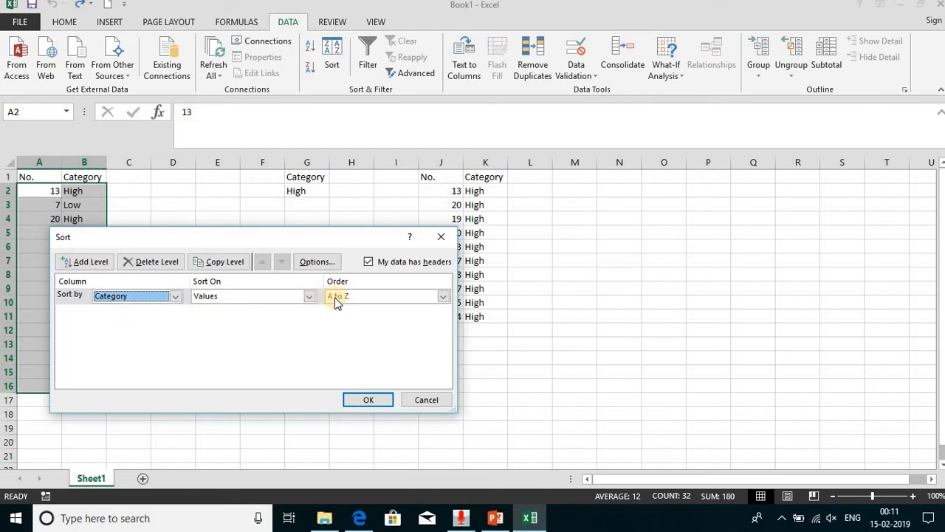
left_click(147, 301)
left_click(141, 309)
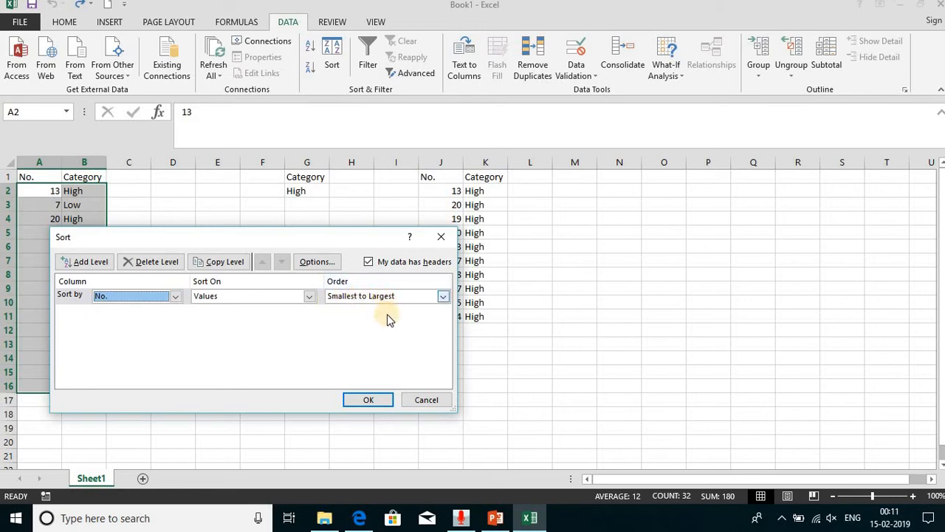
left_click(426, 402)
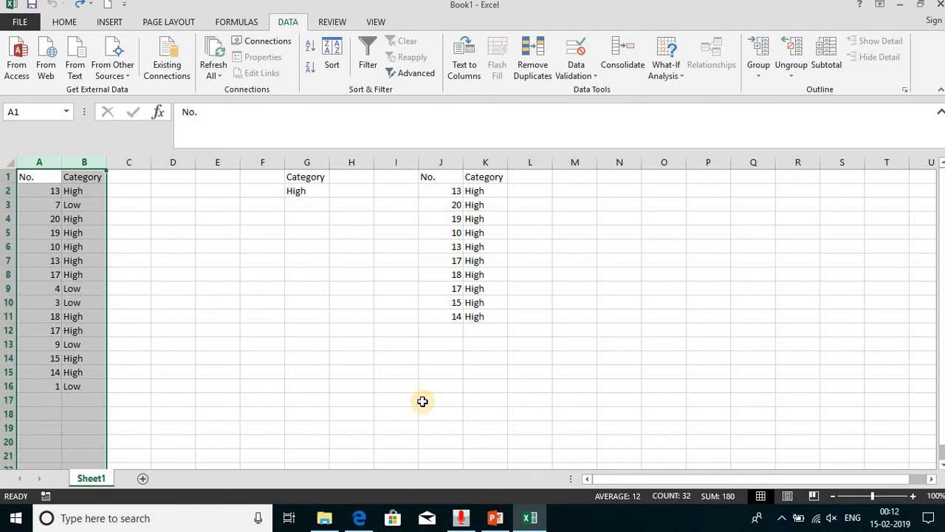
left_click(243, 252)
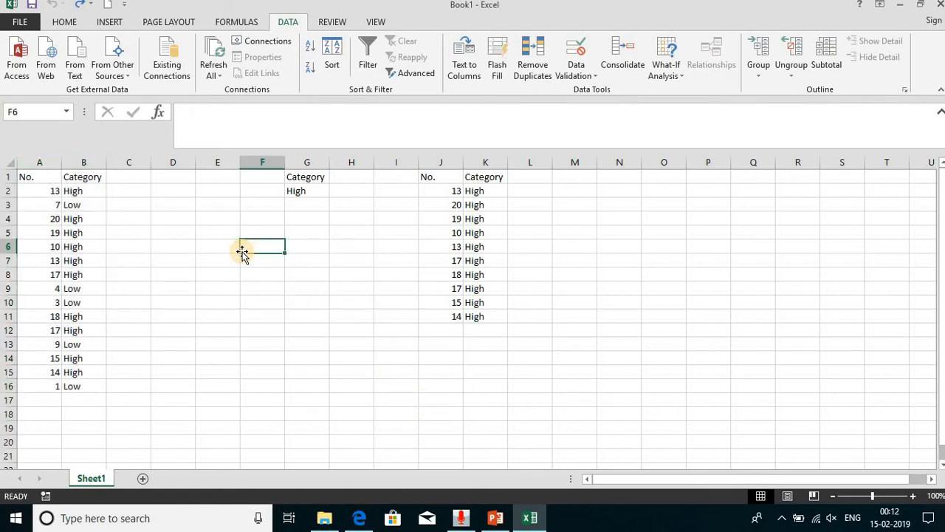
- Switch to the PowerPoint presentation, view the Hyperlinks slide, and go back to the Excel workbook
key("alt+Tab")
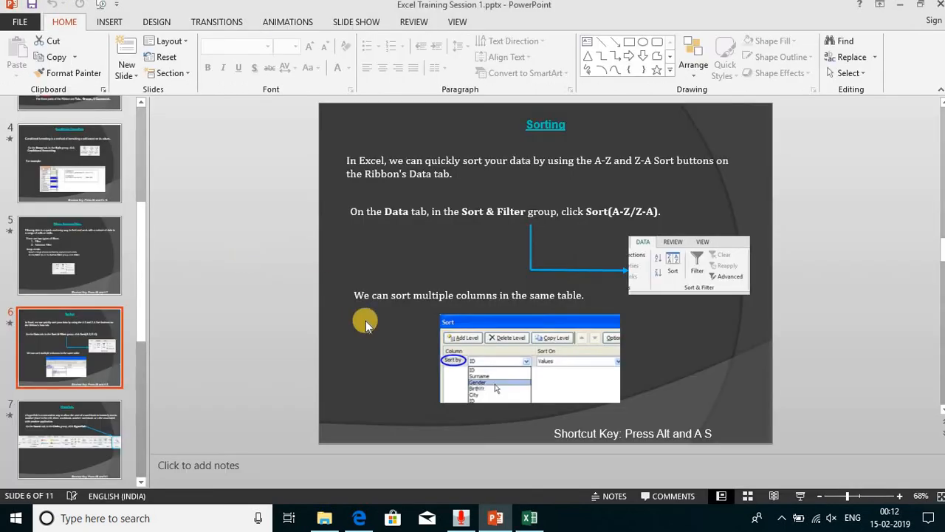
left_click(80, 432)
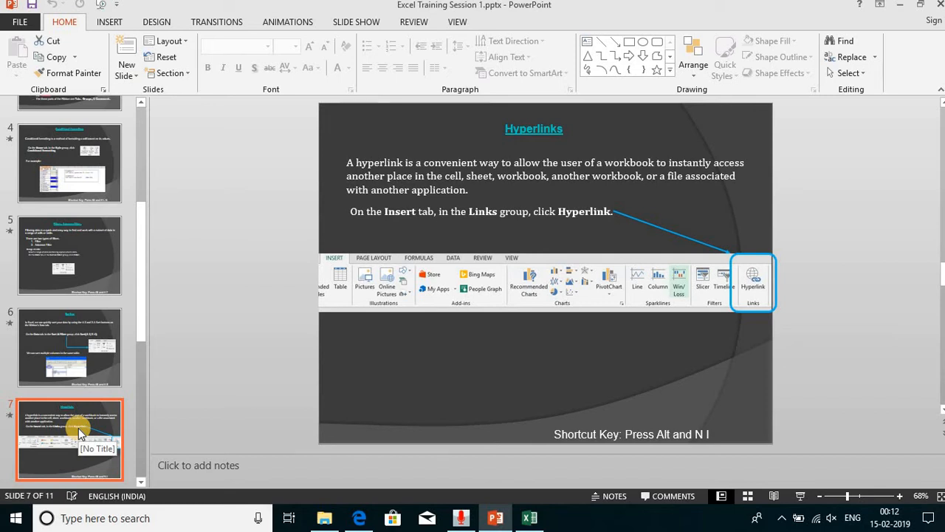
key("alt+Tab")
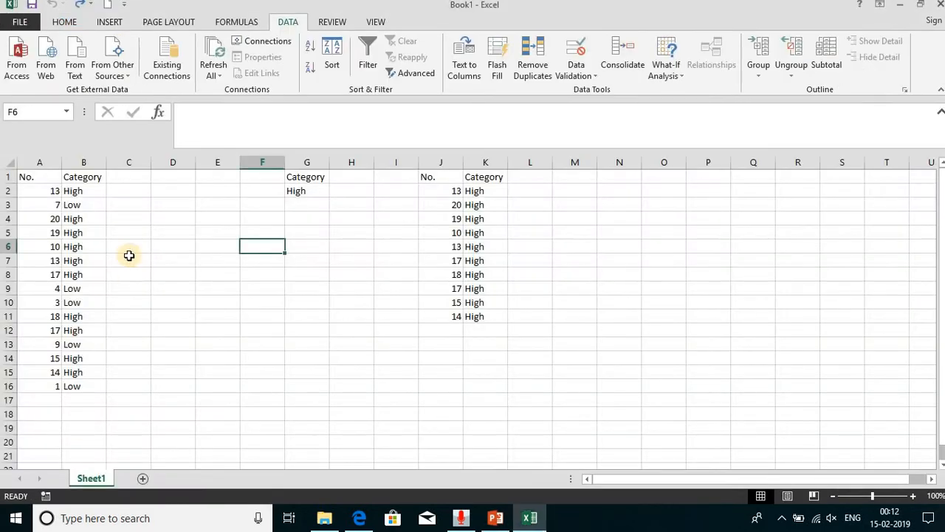
- Insert a hyperlink on cell G2 that points to cell A1 of Sheet1 in this workbook
left_click(111, 22)
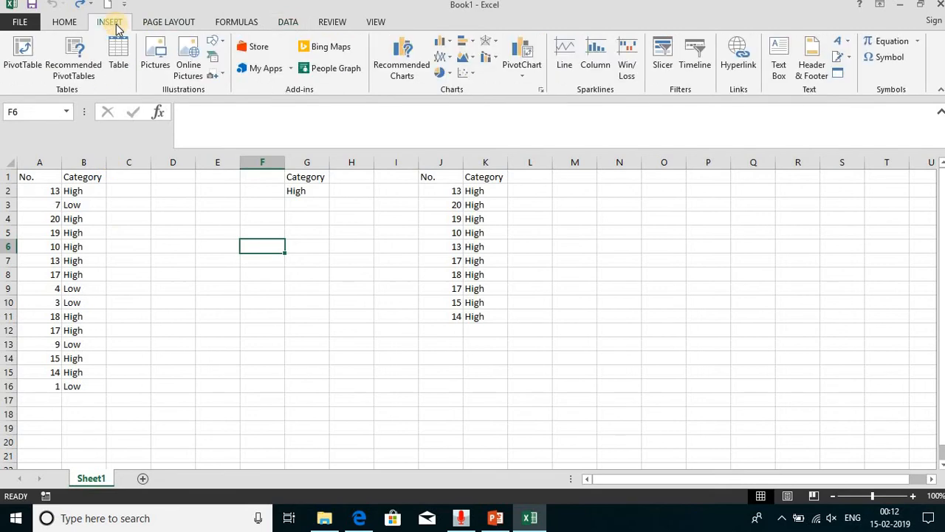
left_click(302, 193)
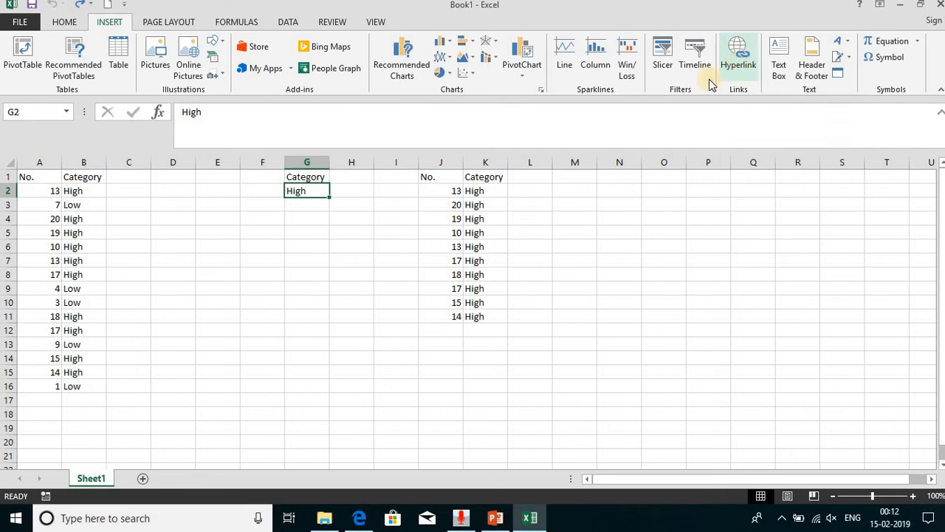
left_click(740, 59)
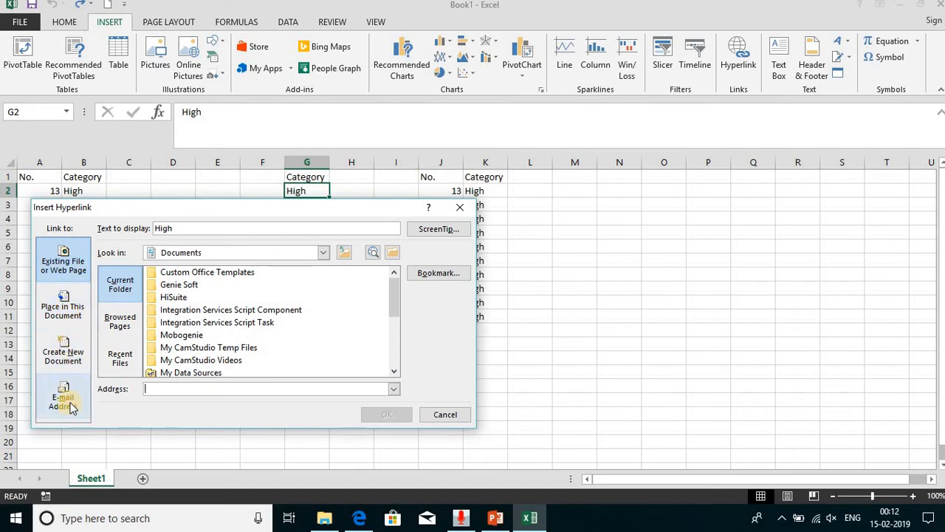
left_click(65, 300)
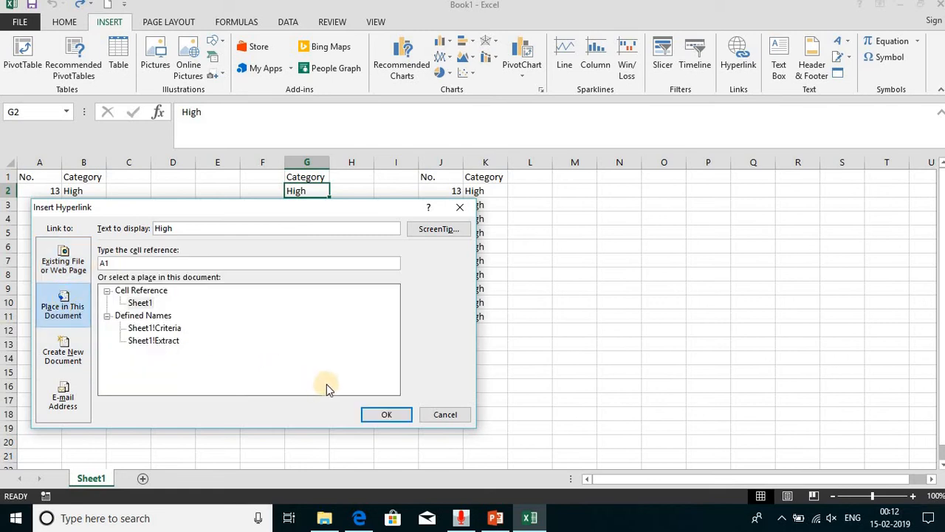
left_click(397, 418)
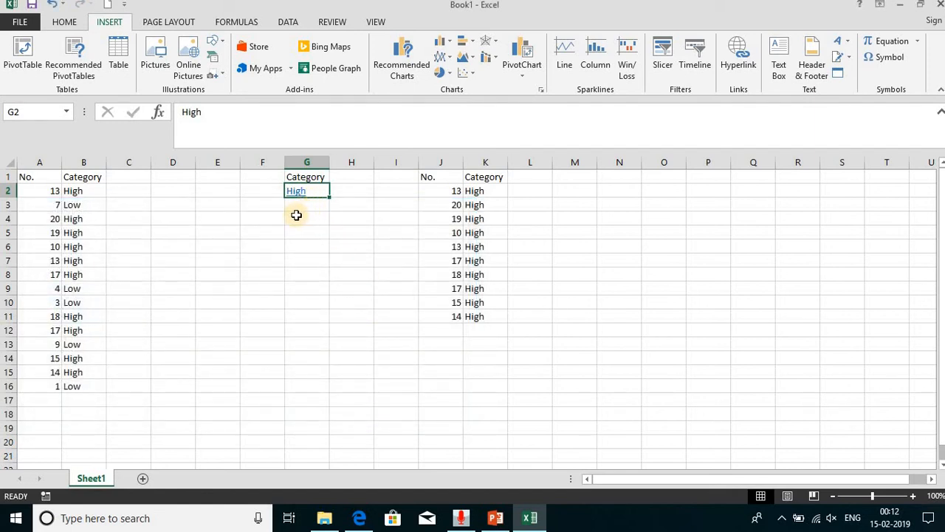
- Test the hyperlink in cell G2 by following it to its target cell in the sheet
left_click(480, 193)
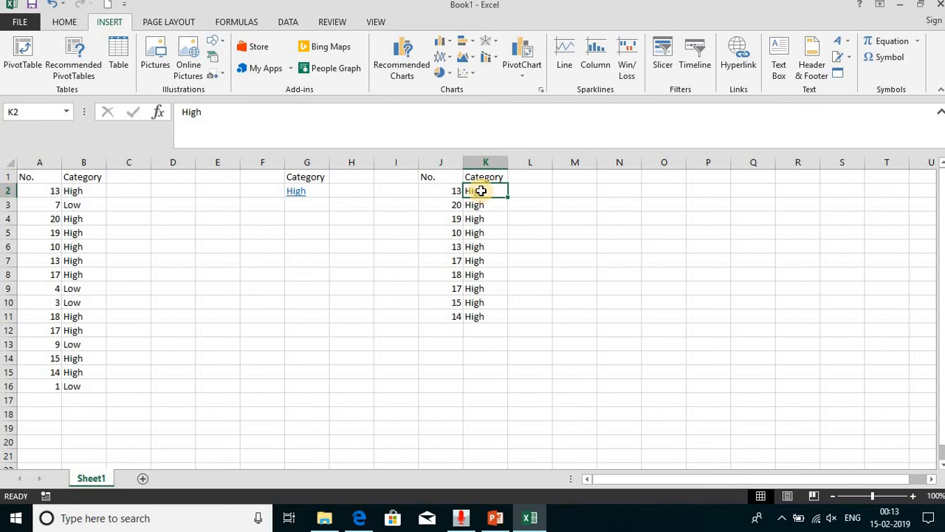
left_click(304, 213)
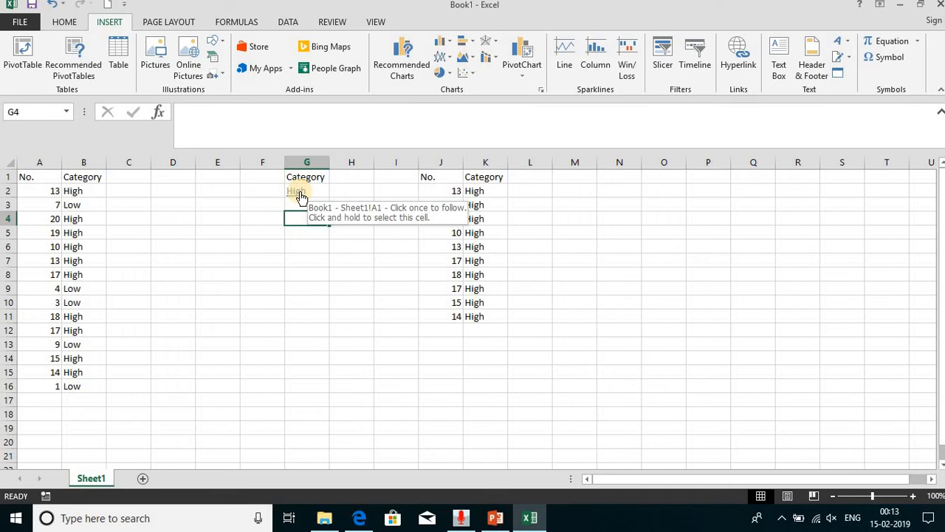
left_click(299, 194)
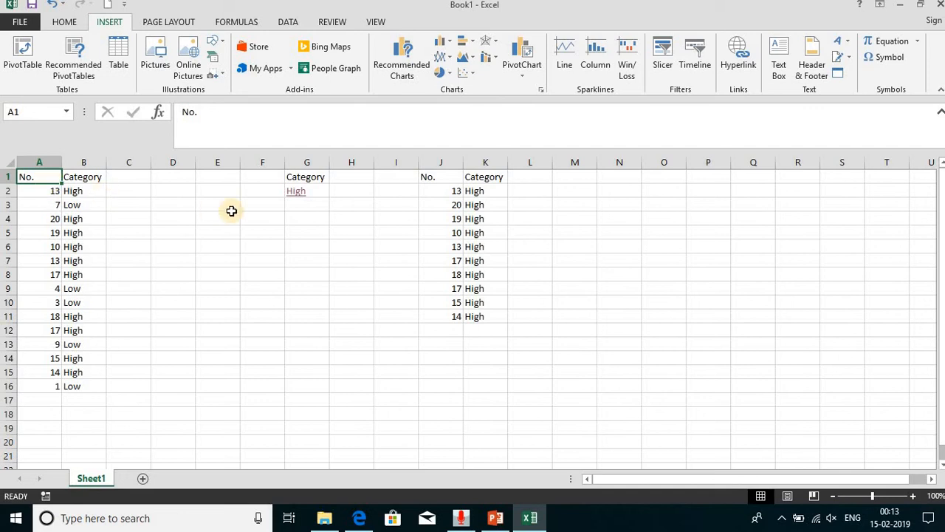
- Edit the hyperlink on cell G2 so it links to the existing file Updates.docx in the Documents folder
left_click(321, 185)
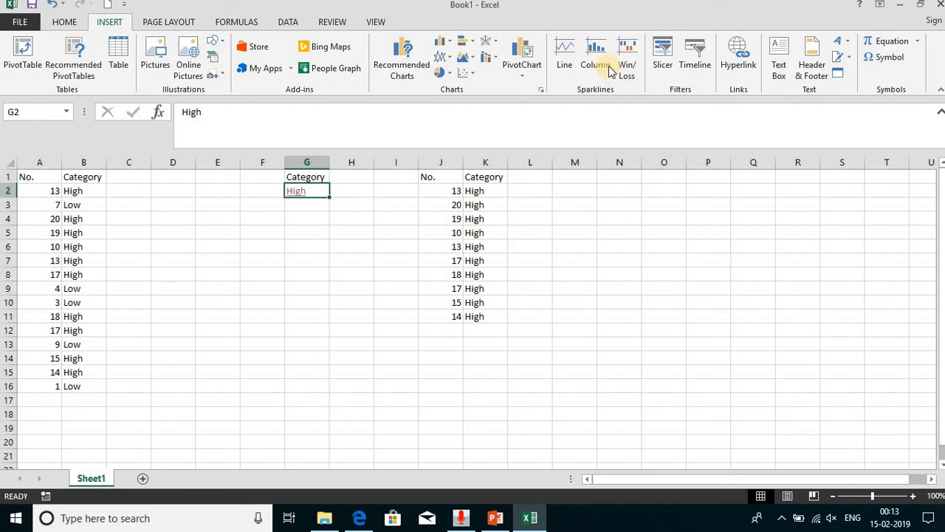
left_click(740, 57)
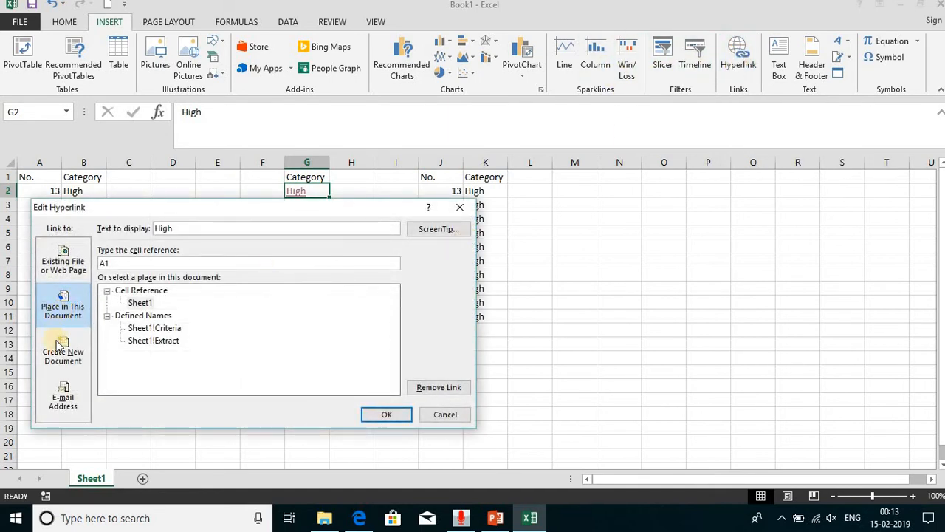
left_click(63, 267)
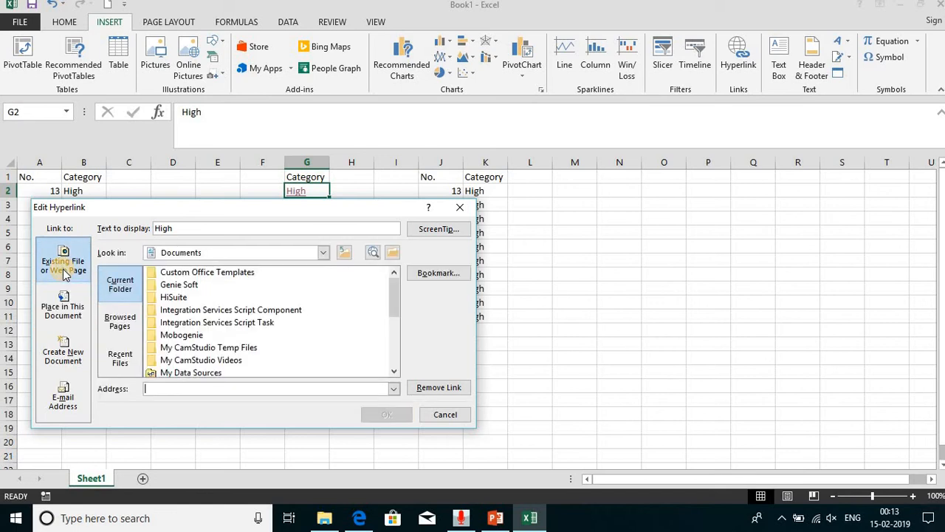
left_click(395, 345)
left_click_drag(394, 345, 384, 368)
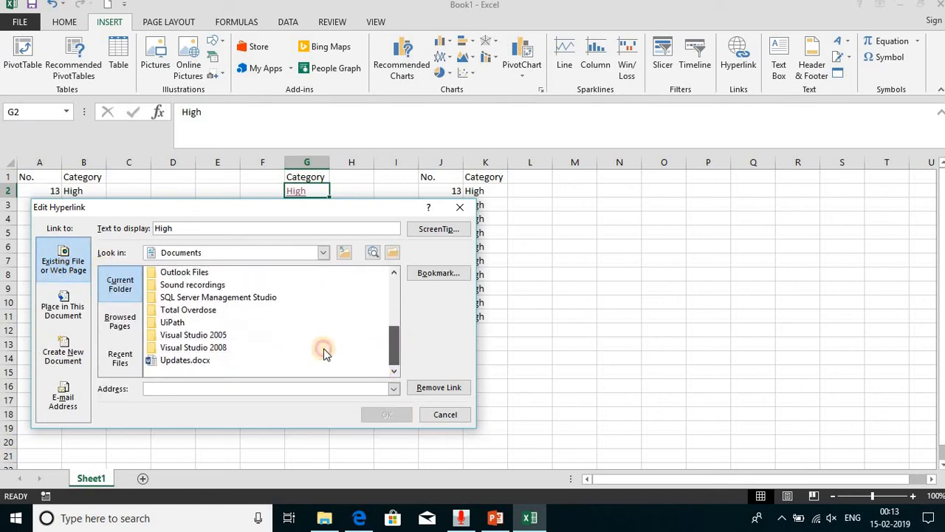
left_click(191, 362)
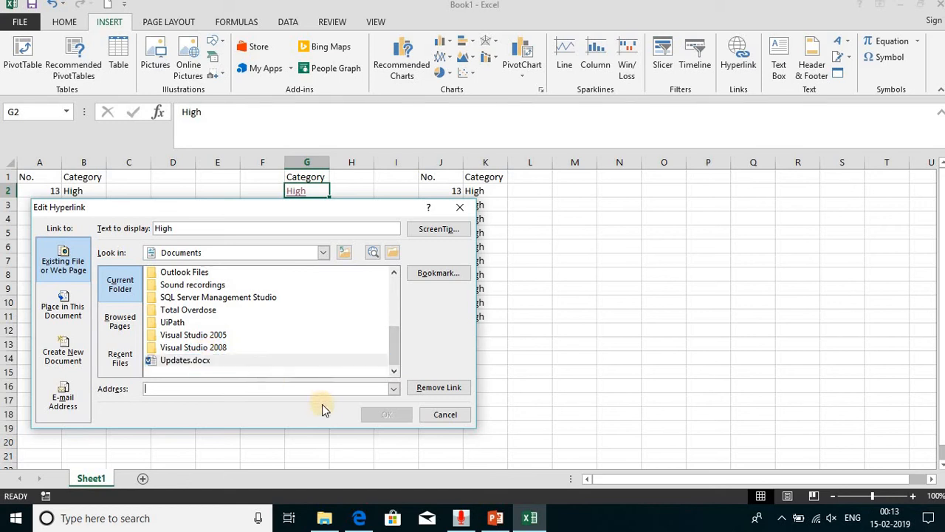
left_click(199, 360)
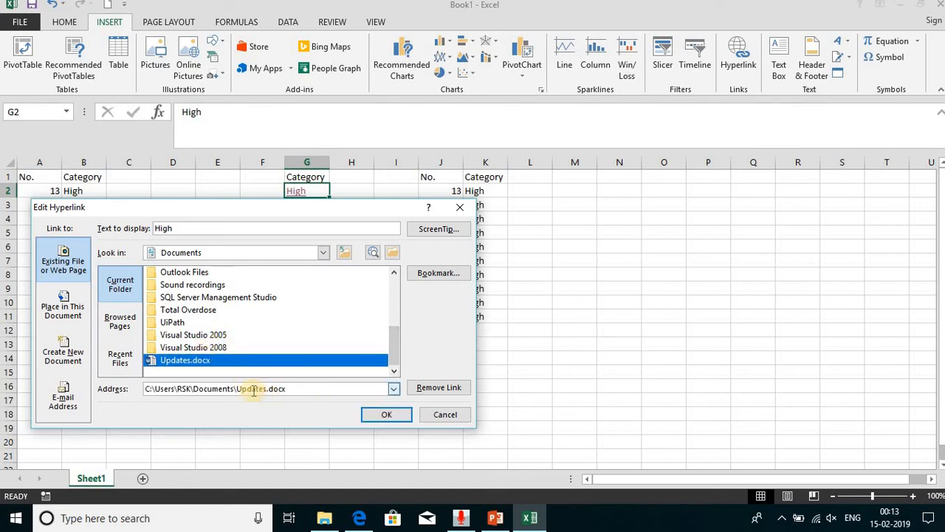
left_click(406, 416)
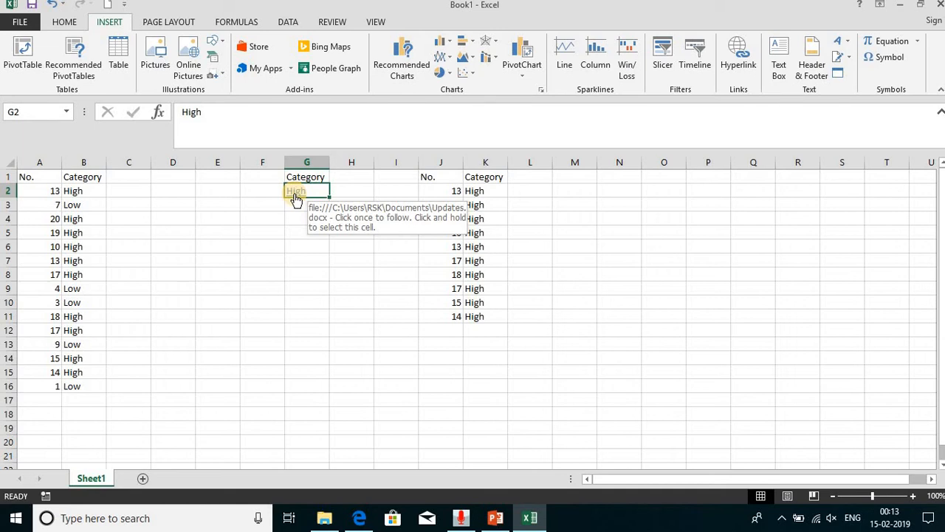
- Follow the file hyperlink in cell G2, allow Updates.docx to open in Word, and close the document
left_click(295, 198)
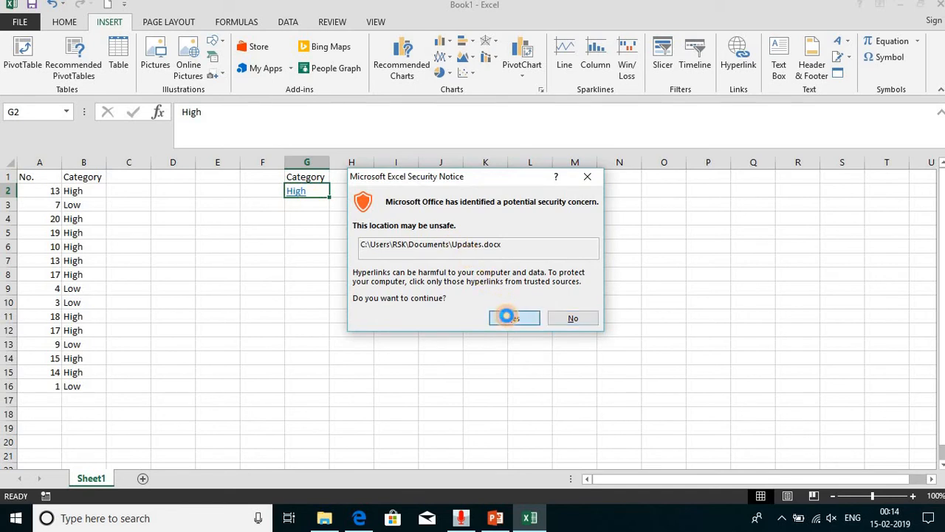
left_click(510, 314)
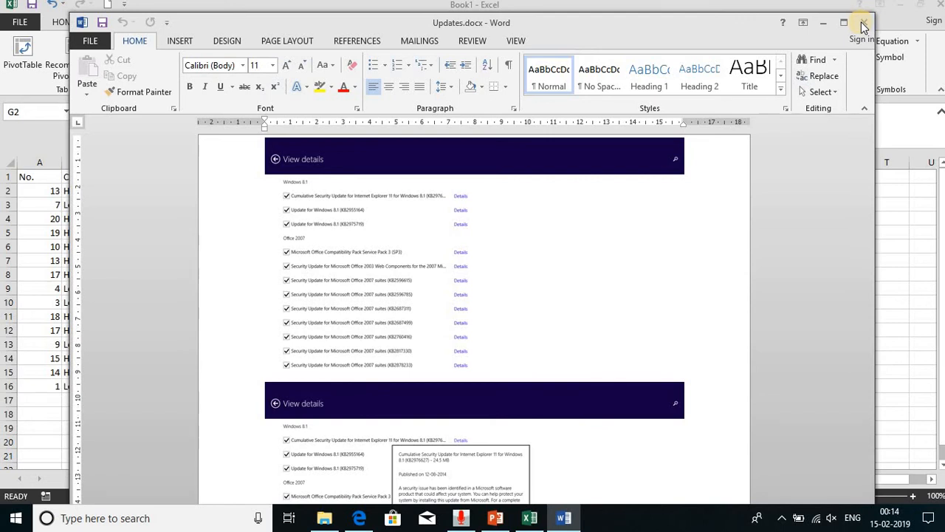
left_click(867, 26)
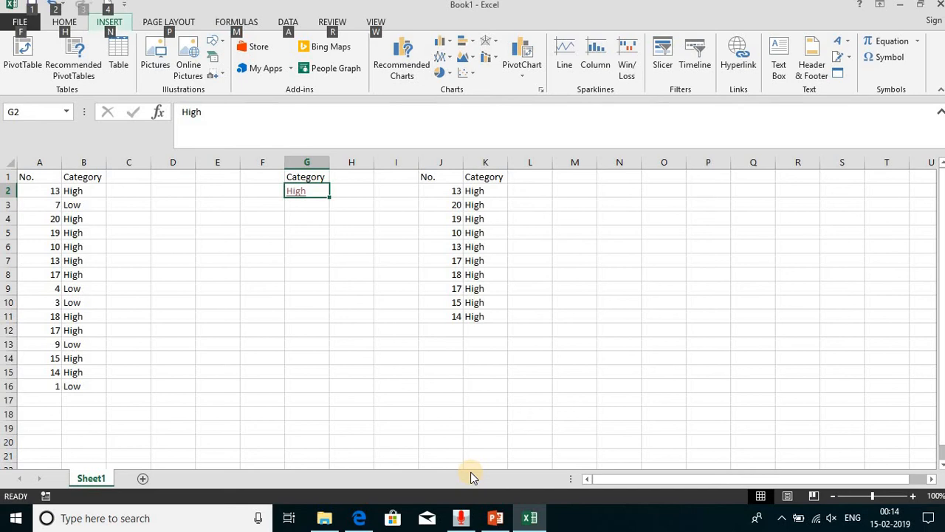
- Switch to the PowerPoint presentation, view the Text to column slide, and go back to the Excel workbook
key("alt+Tab")
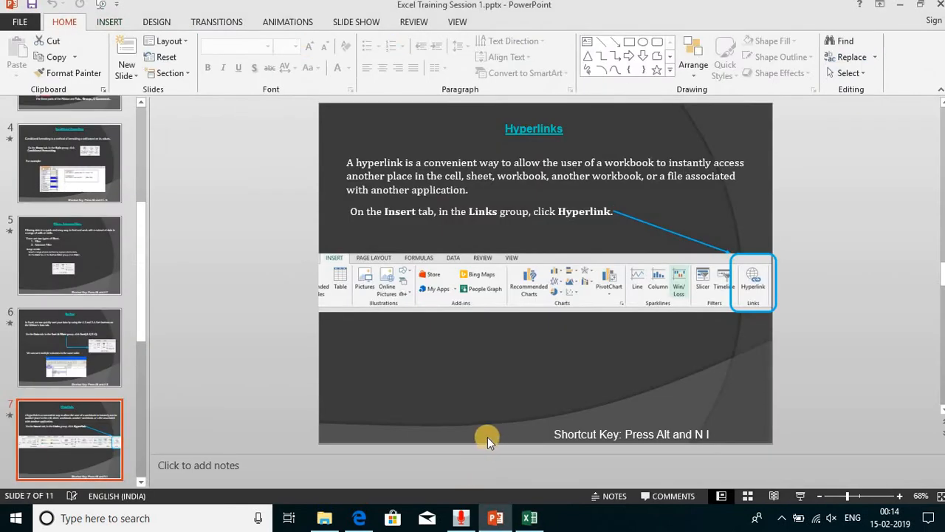
left_click(143, 478)
left_click_drag(142, 478, 143, 477)
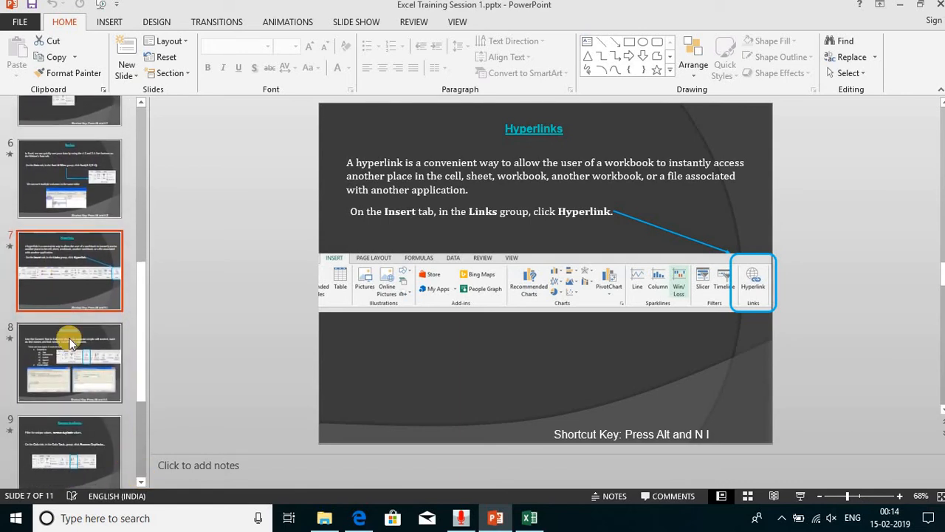
left_click(65, 359)
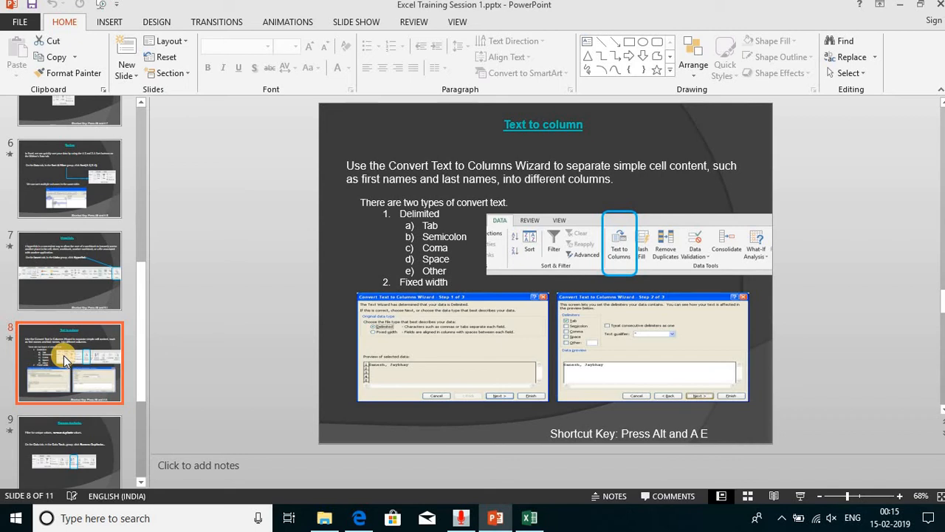
key("alt+Tab")
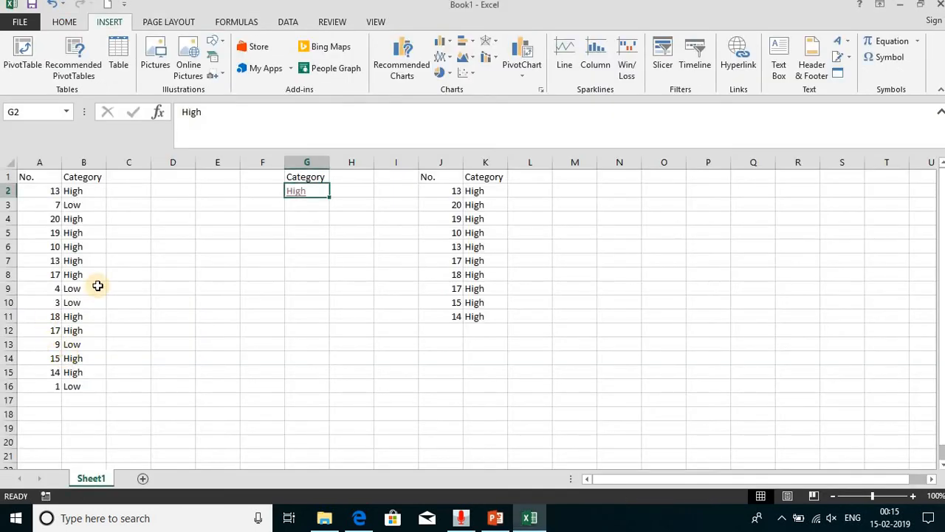
- Enter three sample full names, each with first and last name separated by a space, in F7:F9, and autofit column F
left_click(248, 257)
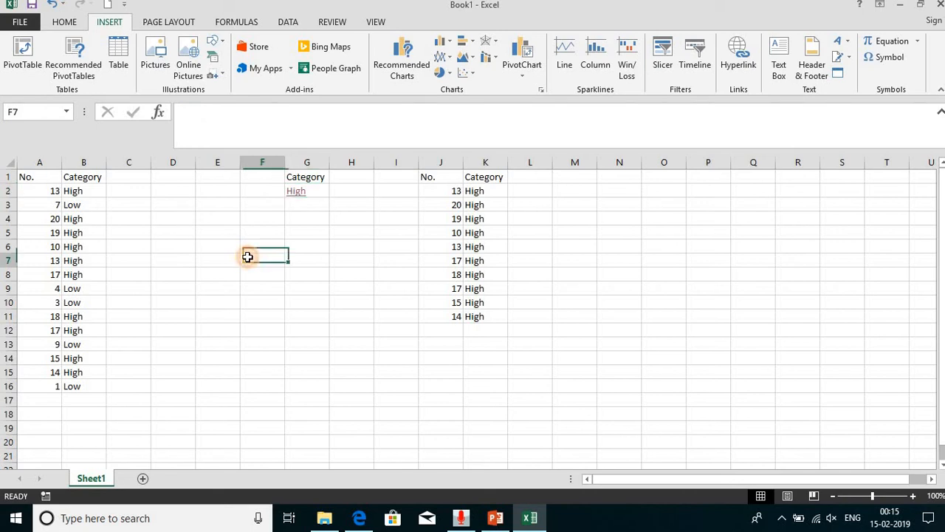
type("Ran")
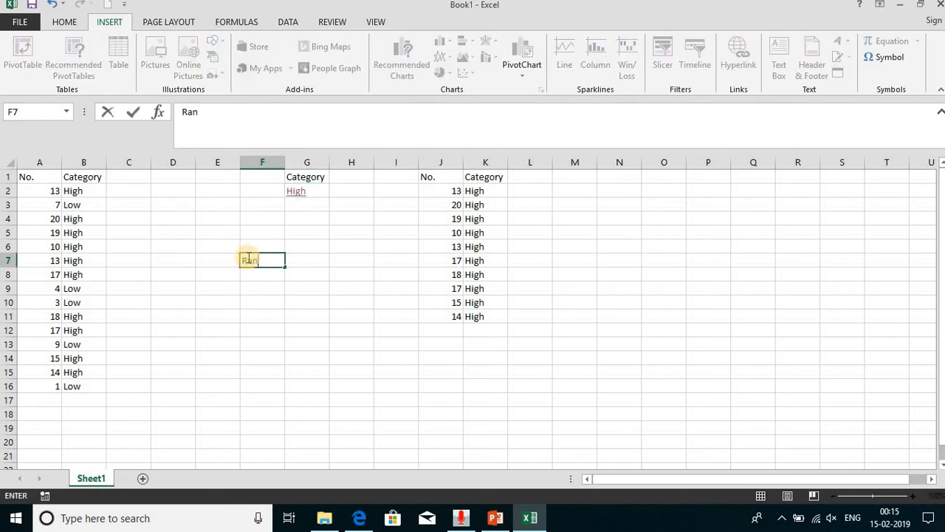
type("jit Kumar")
left_click(247, 258)
key("Return")
type("An")
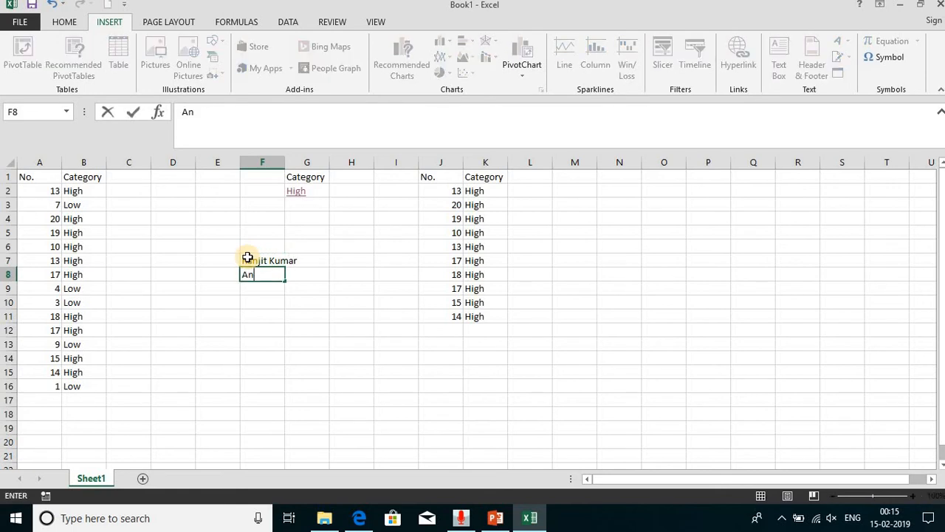
type("il Sharma")
key("Return")
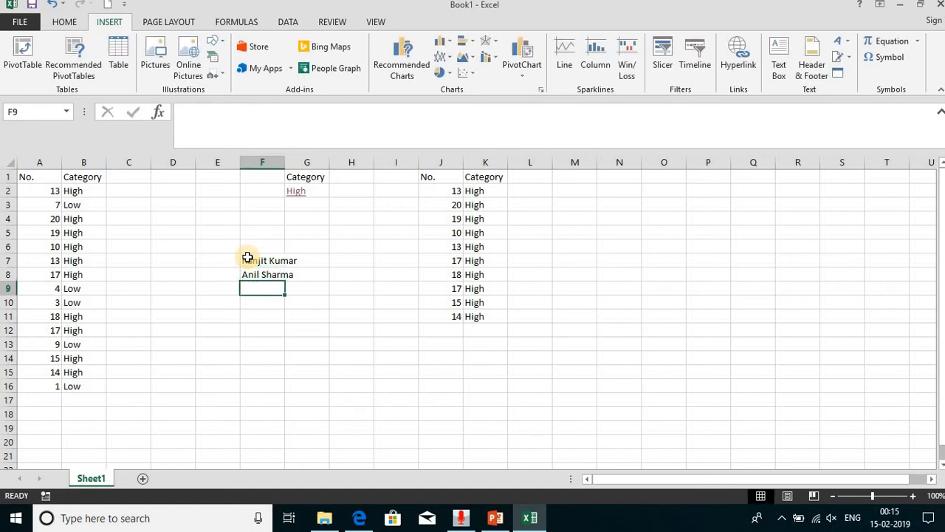
type("Vijay Verma")
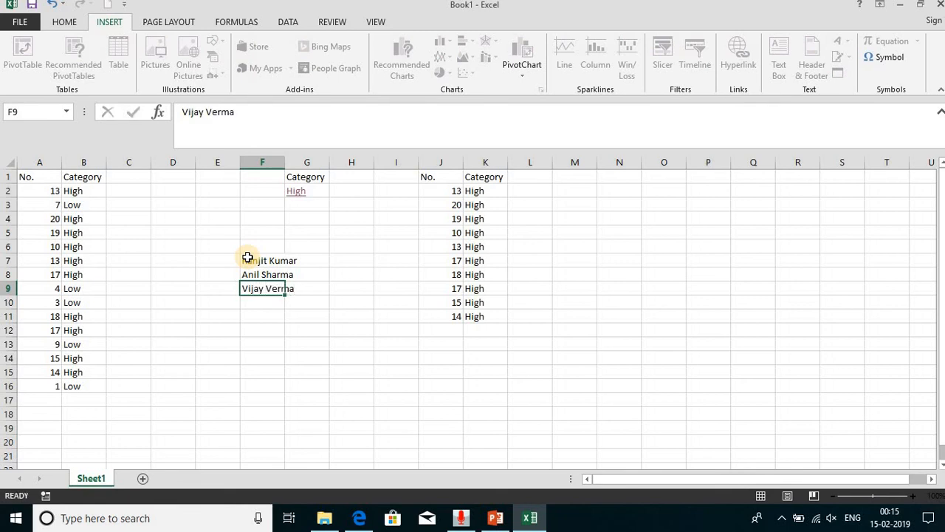
key("Return")
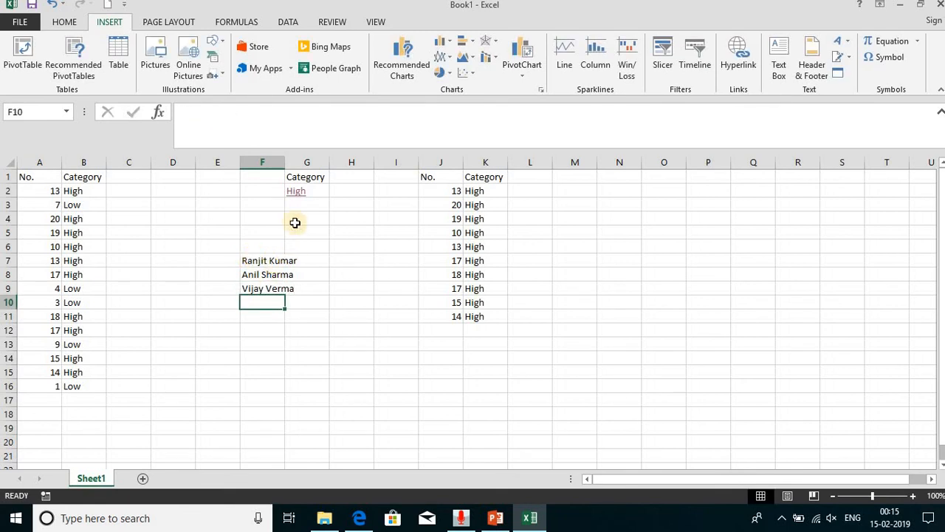
double_click(285, 162)
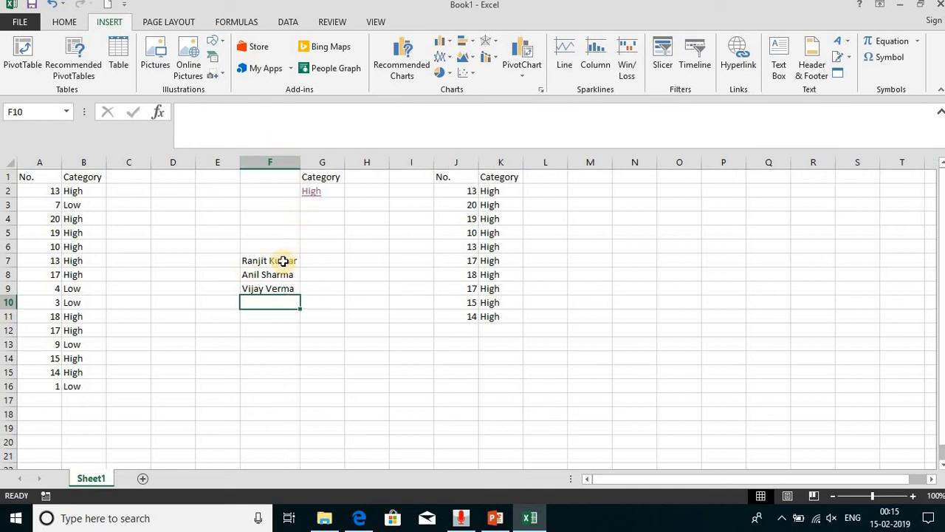
- Split the full names in F7:F9 into columns F and G using Text to Columns, Delimited, with Space added as a delimiter
left_click_drag(283, 260, 284, 289)
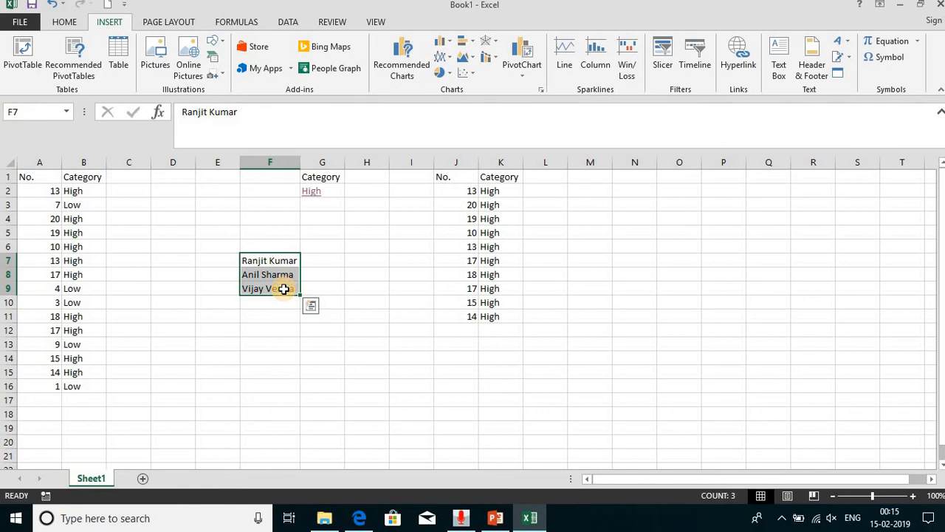
left_click(285, 22)
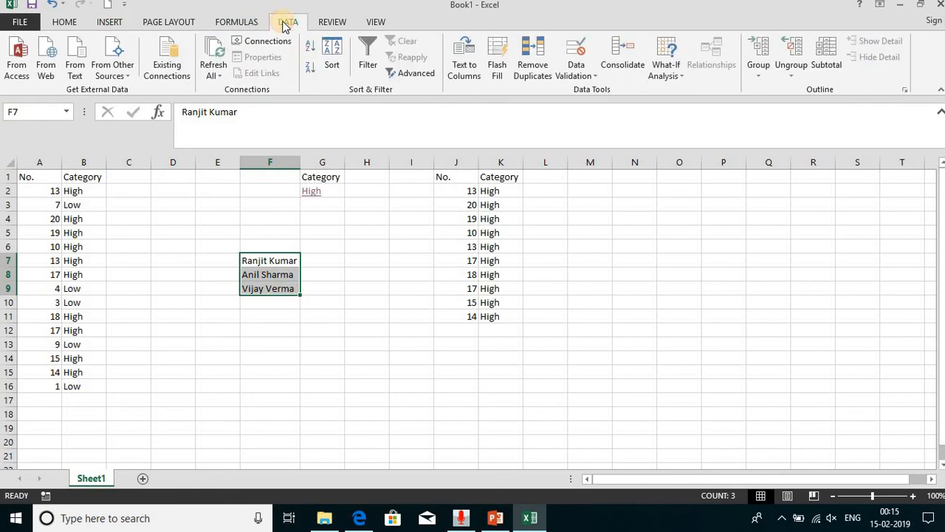
left_click(468, 64)
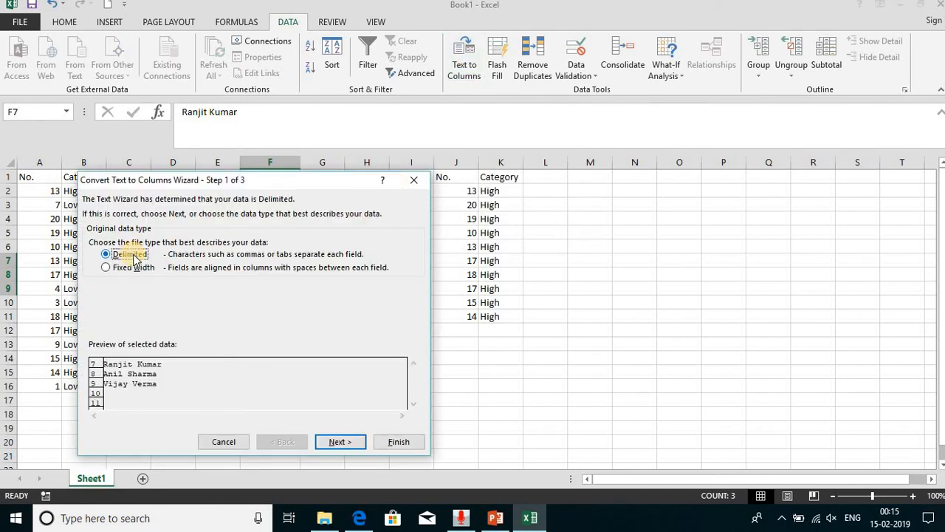
left_click(341, 442)
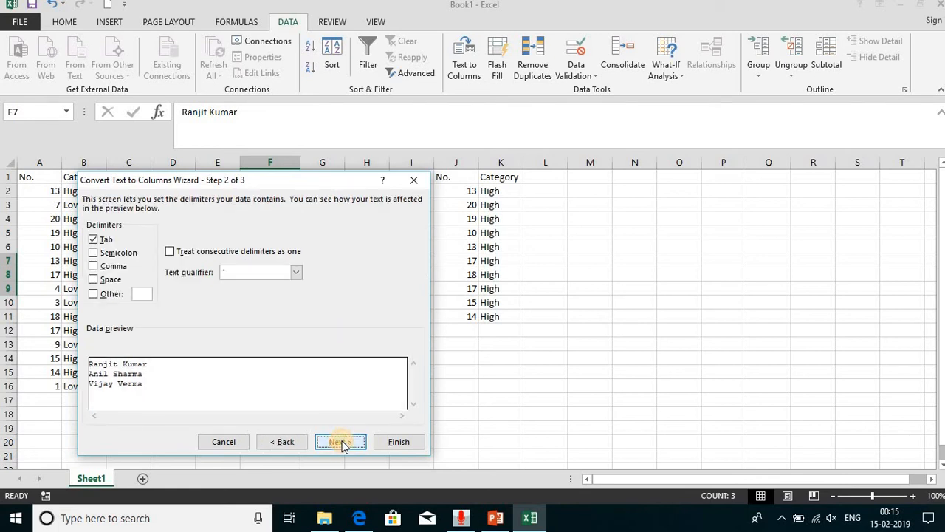
left_click(95, 280)
left_click(338, 441)
left_click(399, 443)
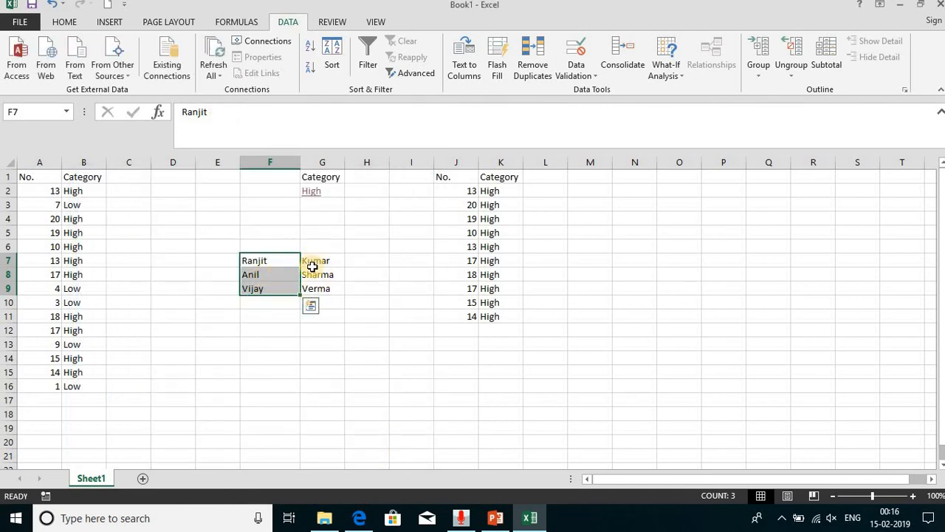
left_click(256, 306)
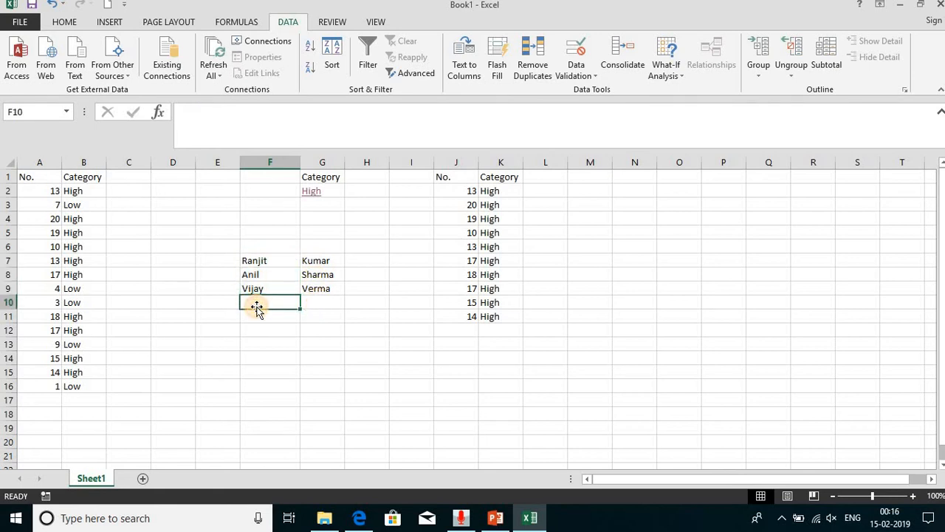
- Switch to the PowerPoint presentation, view the Remove duplicates slide, and return to the Excel workbook
left_click(267, 259)
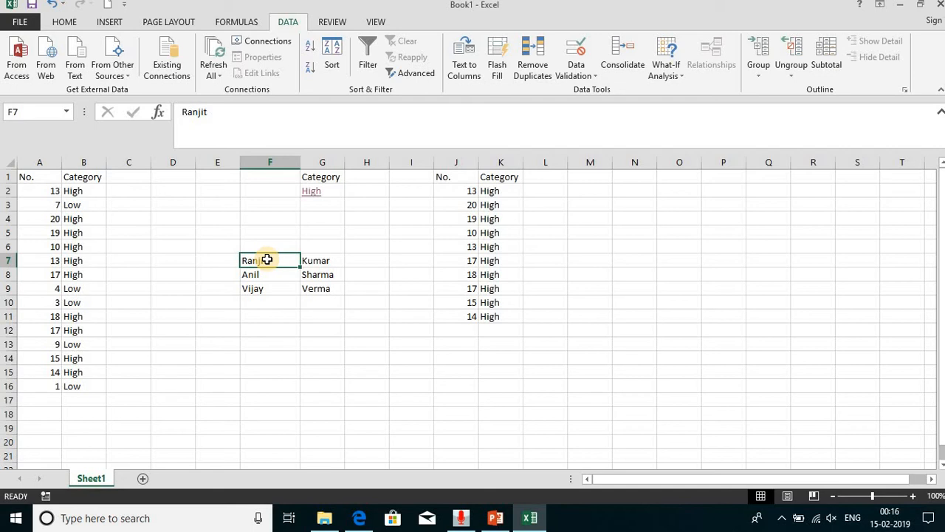
key("alt+Tab")
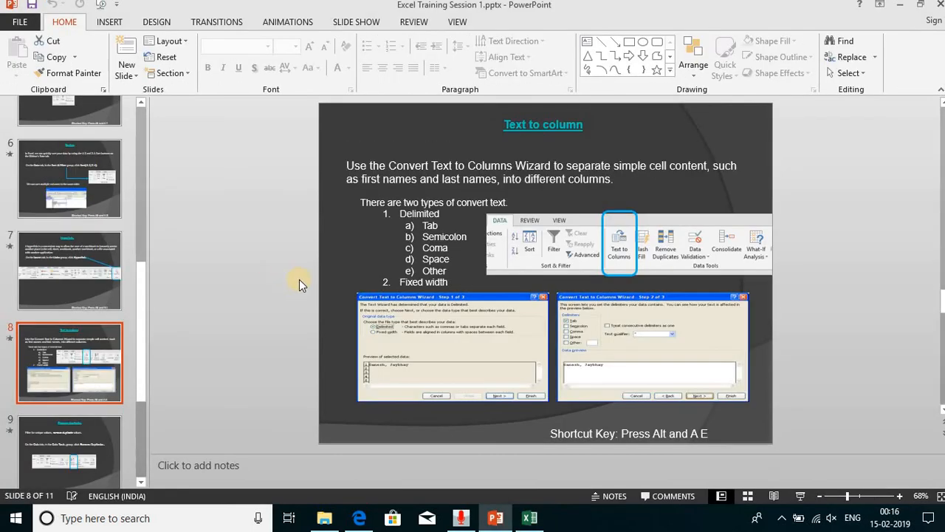
left_click(73, 440)
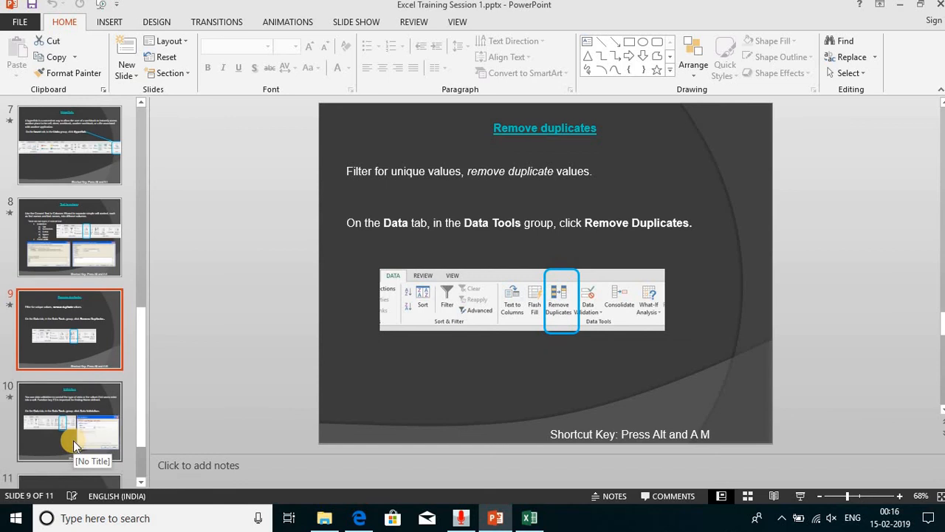
key("alt+Tab")
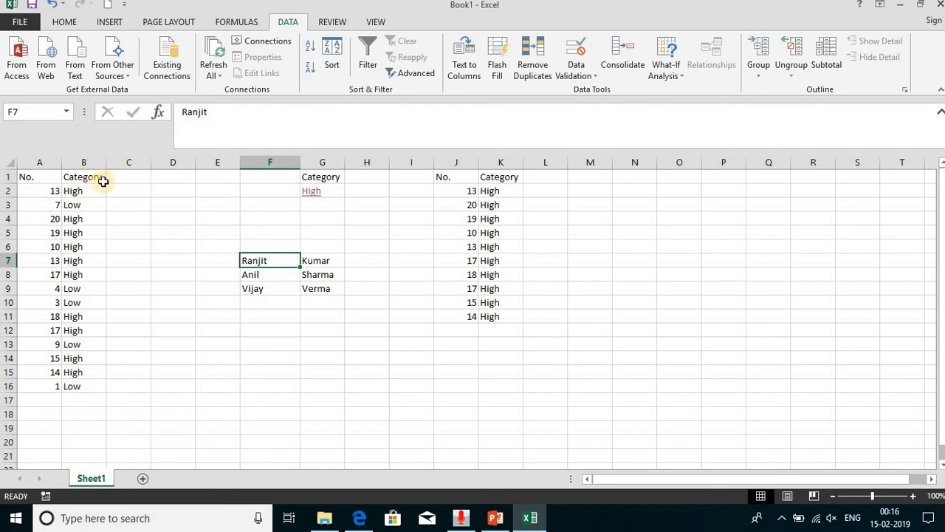
- Insert a blank column before the Category column K, and remove duplicates from the No. column J with the data treated as having headers
left_click(505, 158)
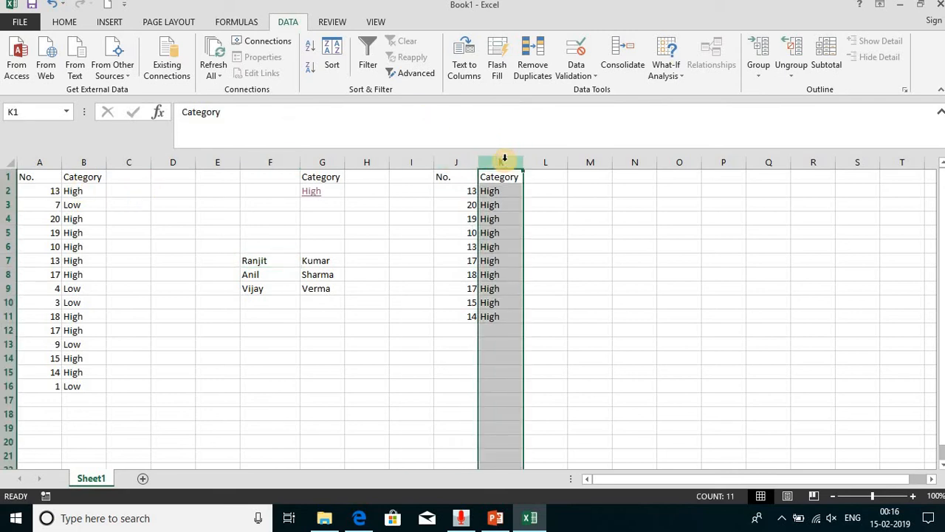
key("ctrl+plus")
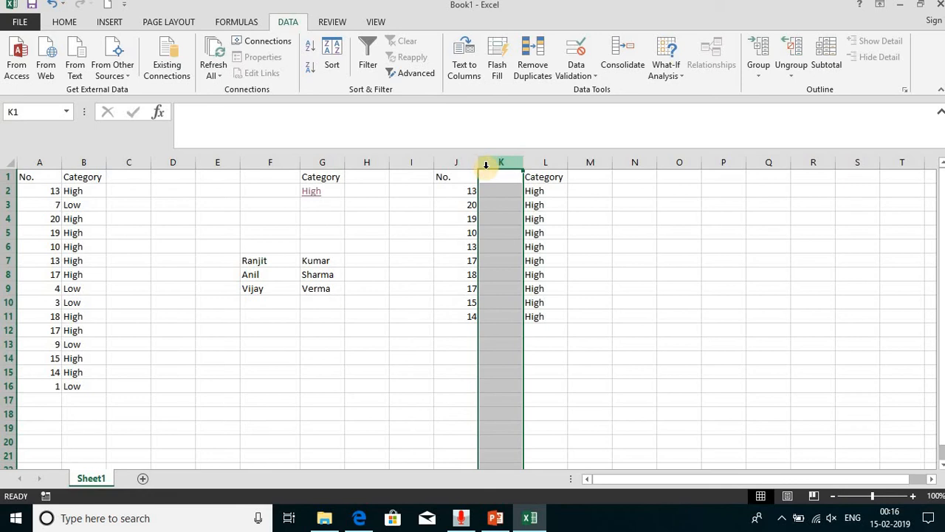
left_click(449, 161)
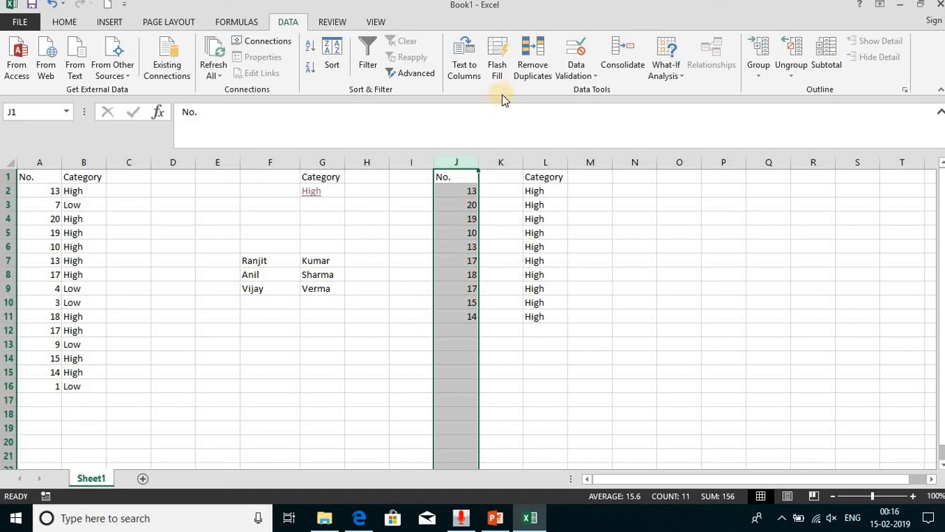
left_click(530, 74)
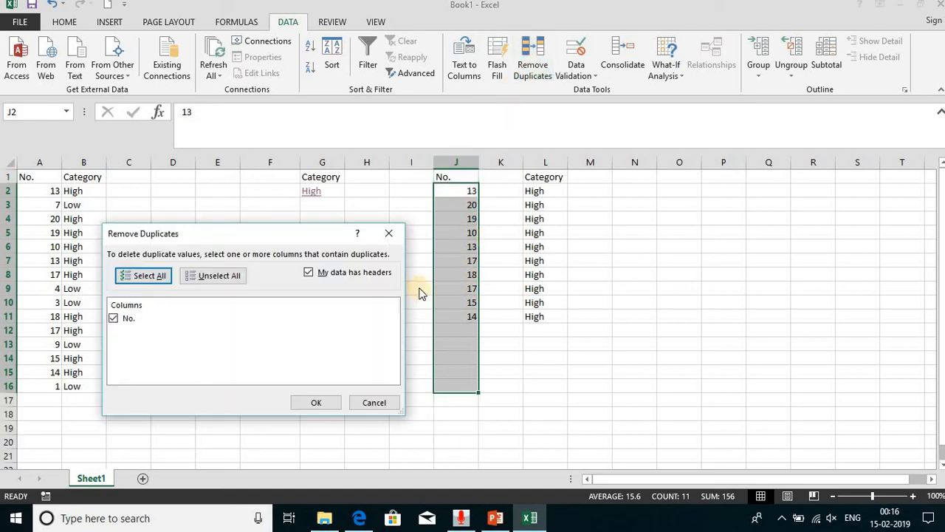
left_click(317, 408)
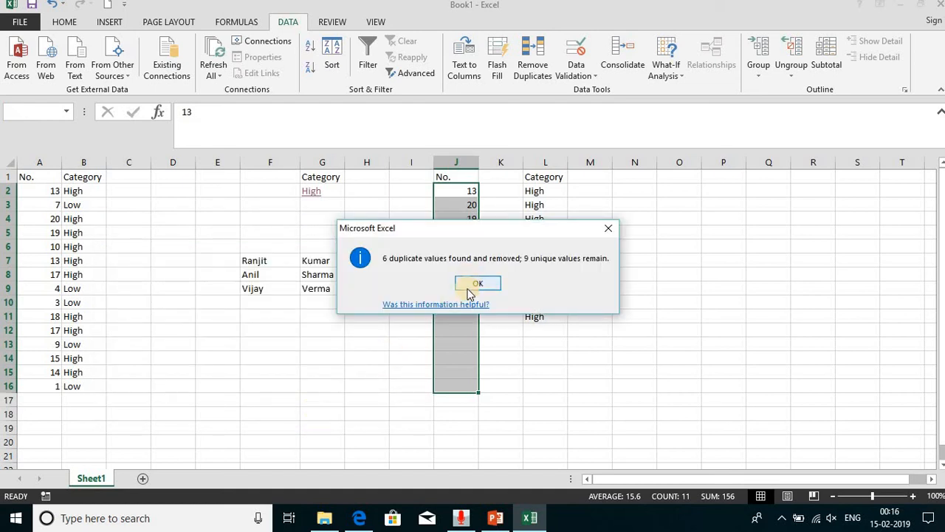
left_click(472, 283)
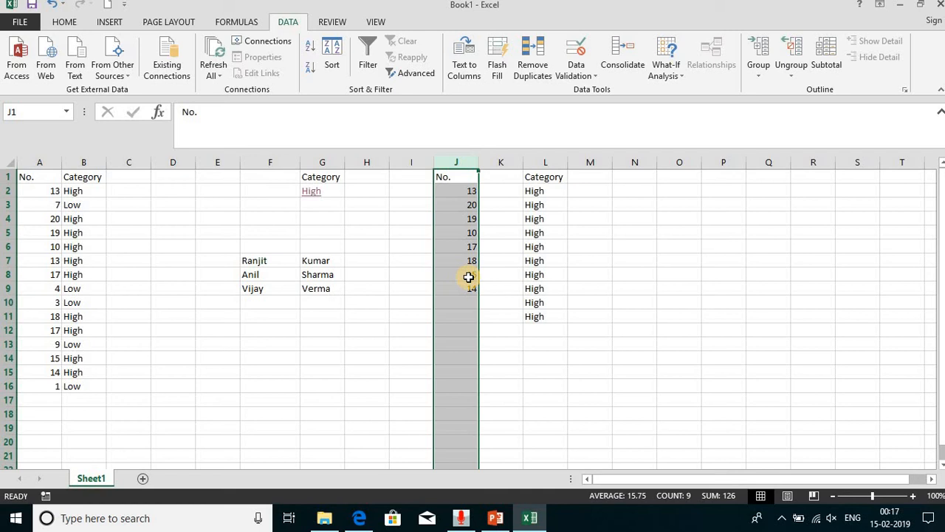
- Switch to the PowerPoint presentation and view the Validation slide
key("alt+Tab")
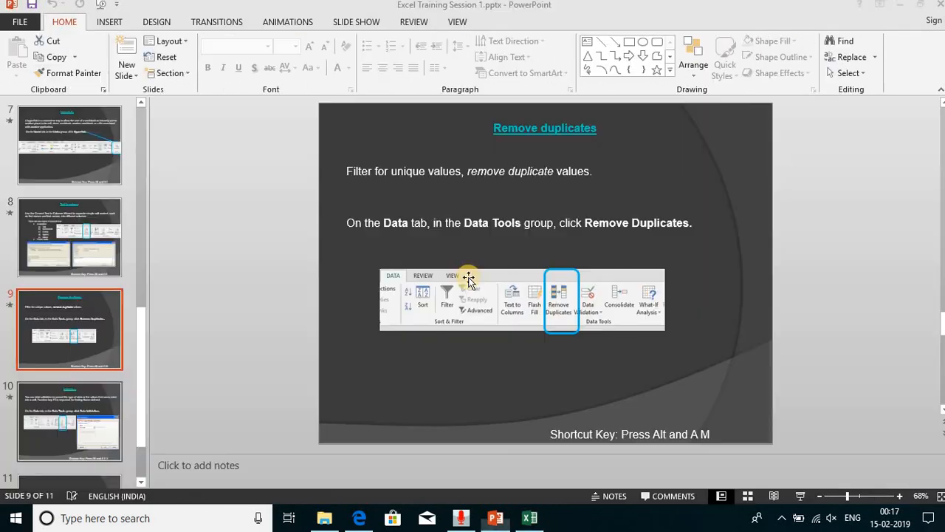
left_click(108, 421)
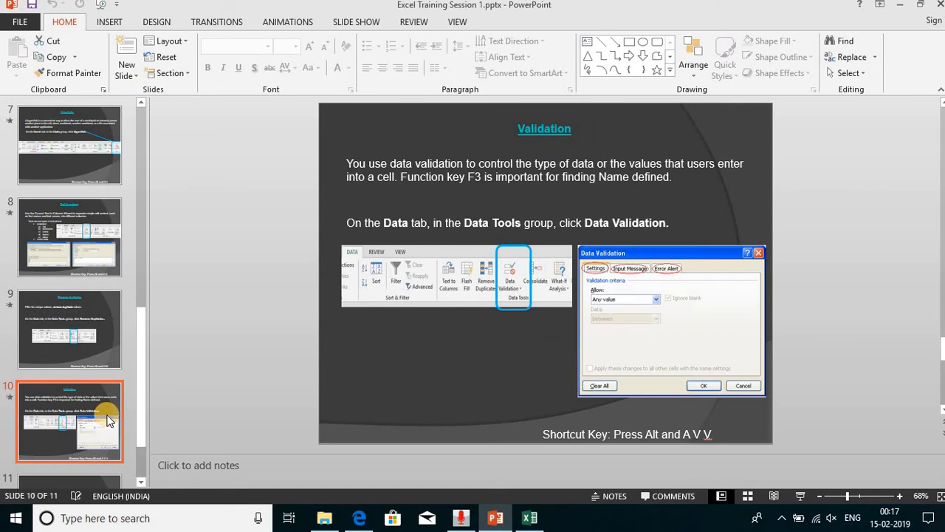